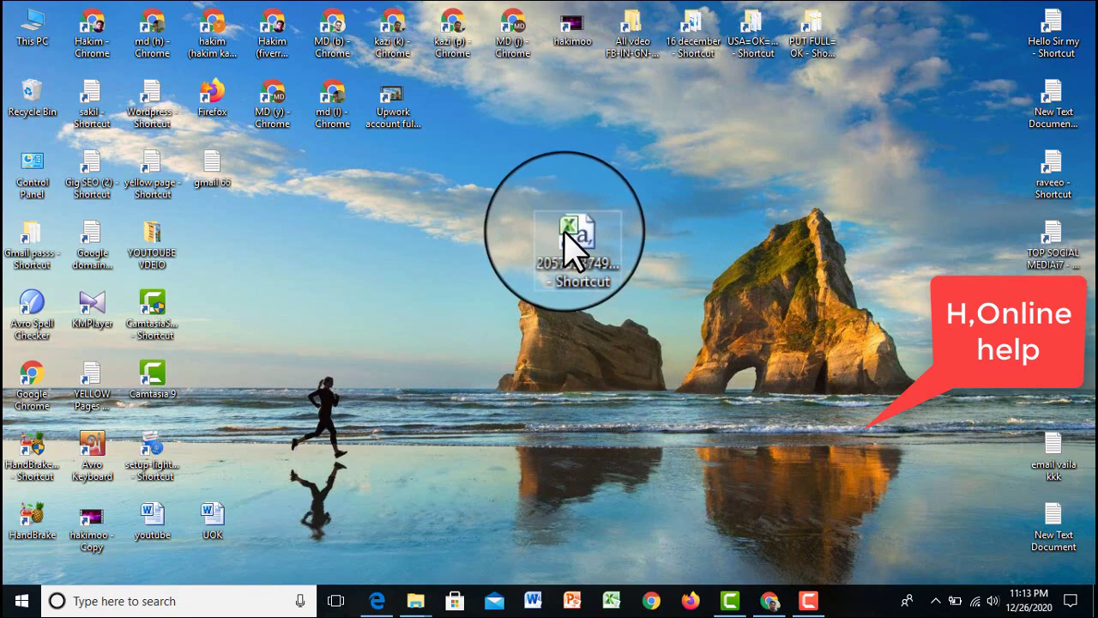
pyautogui.doubleClick(590, 249)
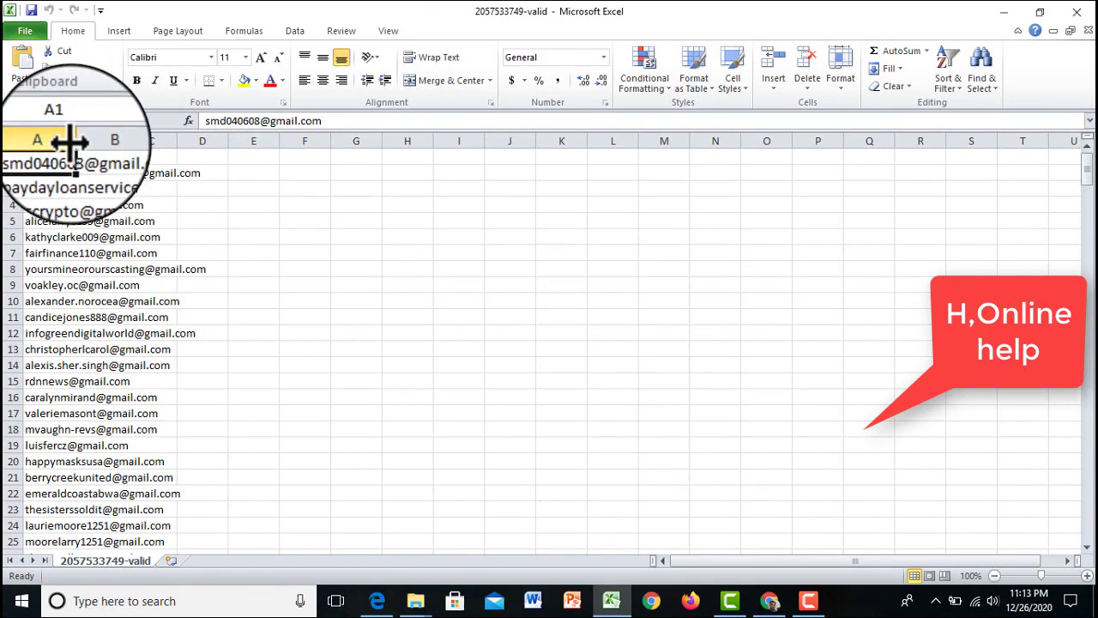
pyautogui.moveTo(74, 140); pyautogui.dragTo(172, 152)
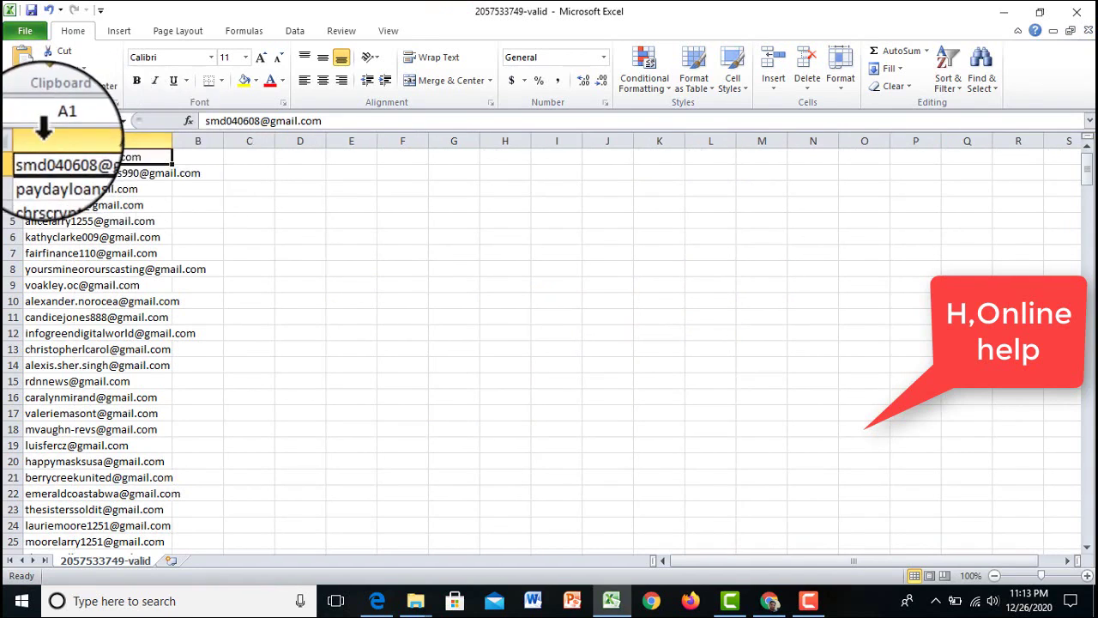
pyautogui.click(74, 141)
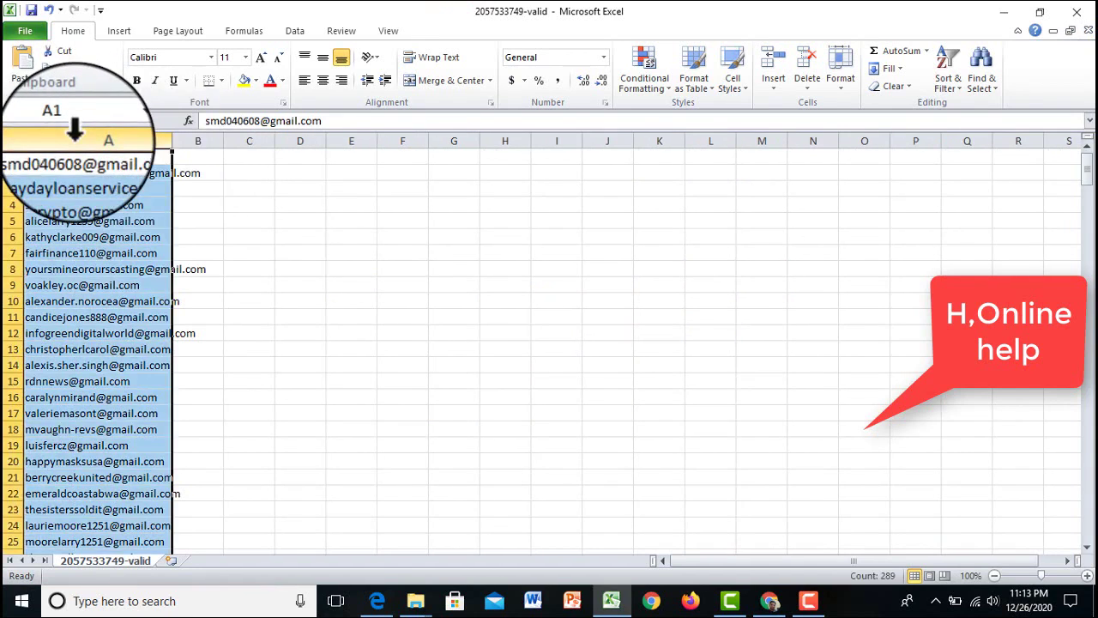
pyautogui.rightClick(73, 135)
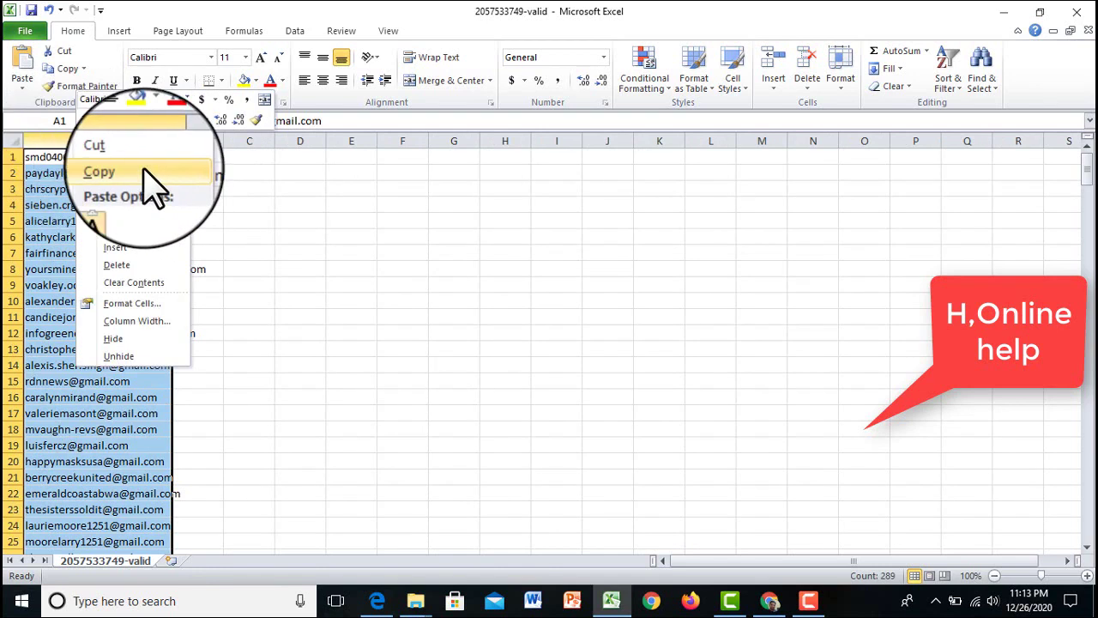
pyautogui.click(141, 174)
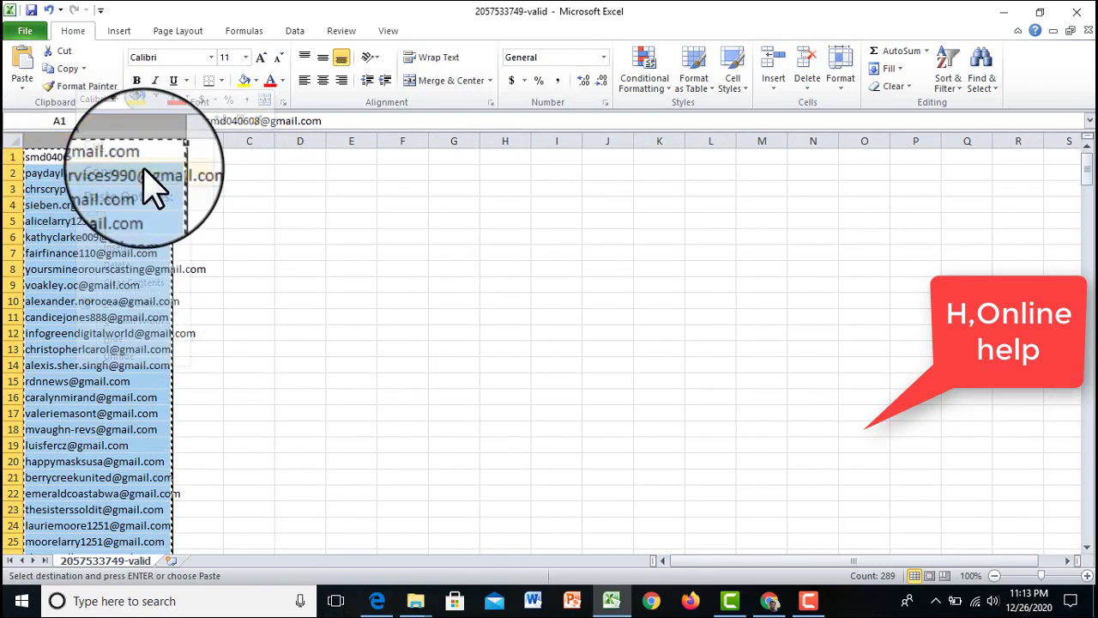
# Step: Switch to Chrome, go to Google Drive and create a new blank Google Sheets spreadsheet
pyautogui.click(768, 600)
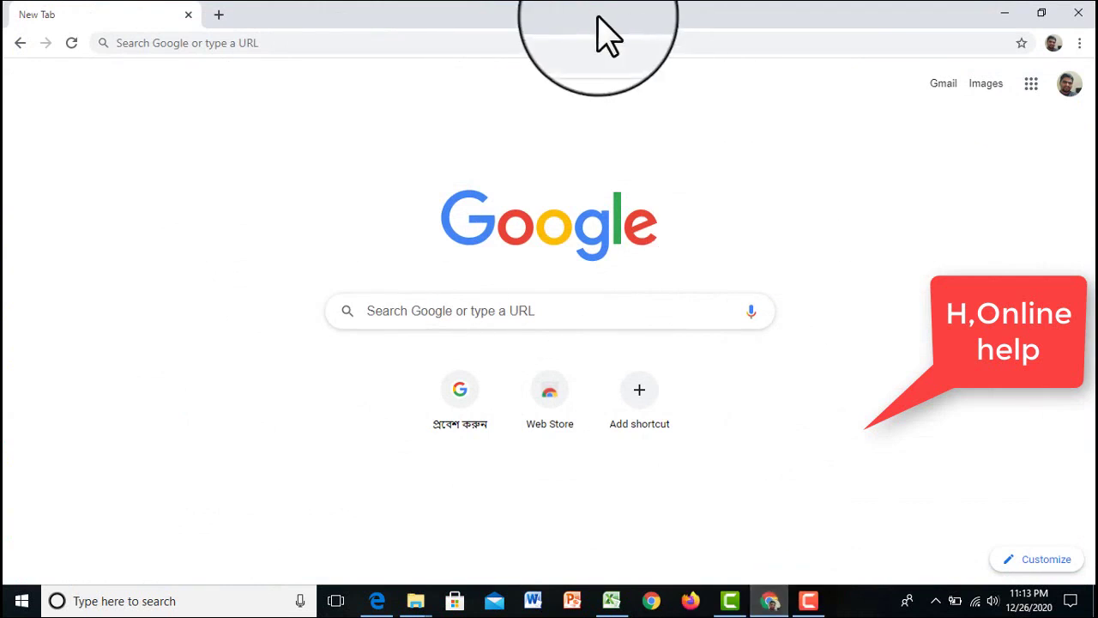
pyautogui.click(1030, 83)
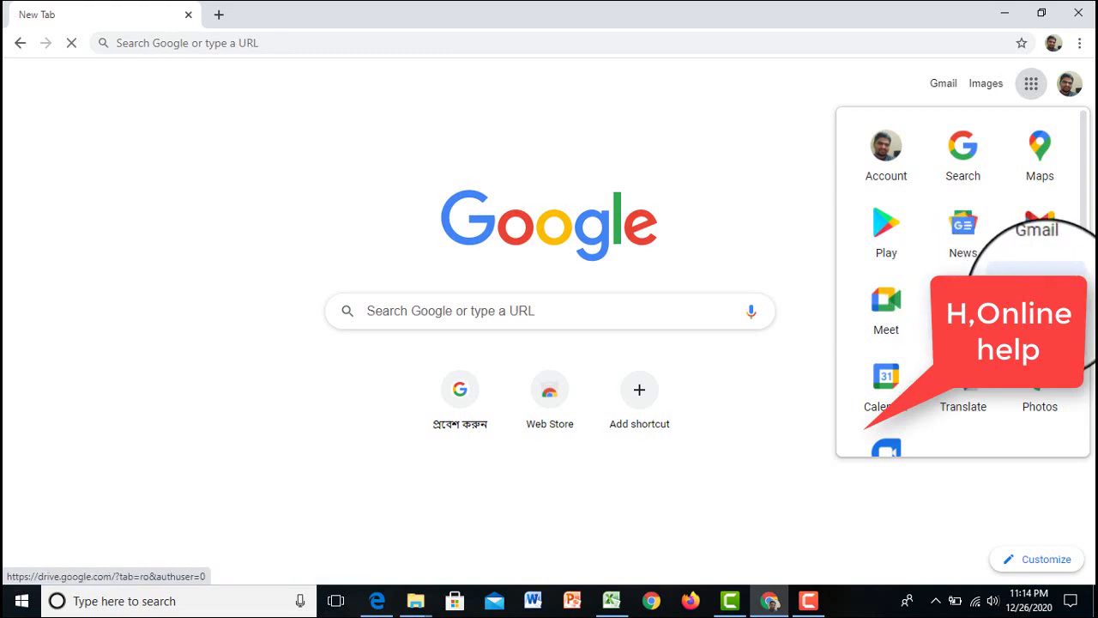
pyautogui.click(1040, 300)
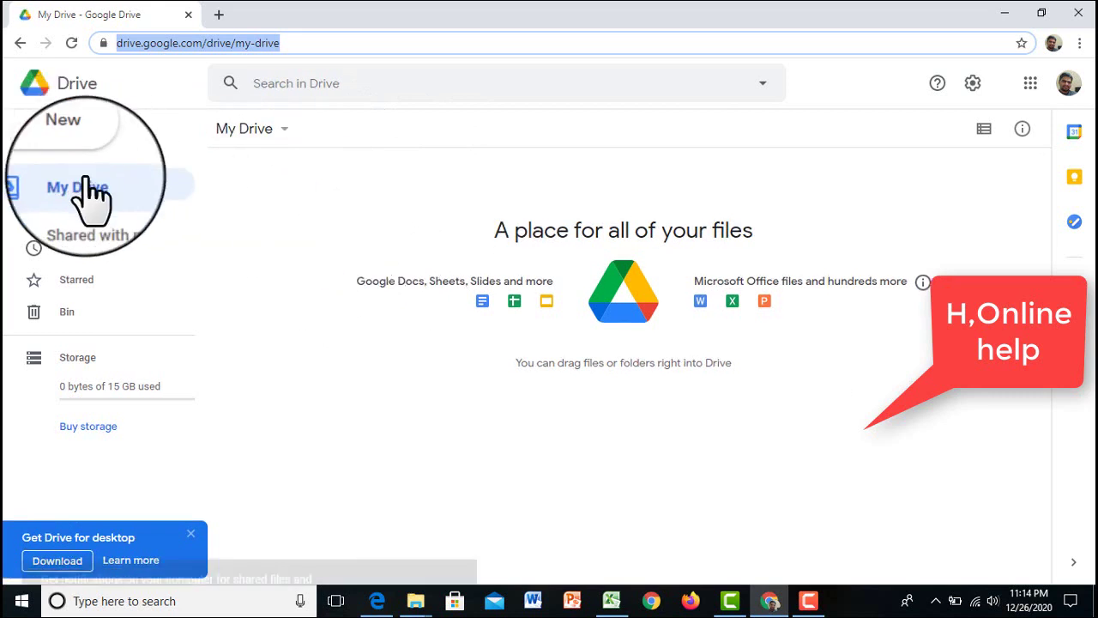
pyautogui.click(49, 137)
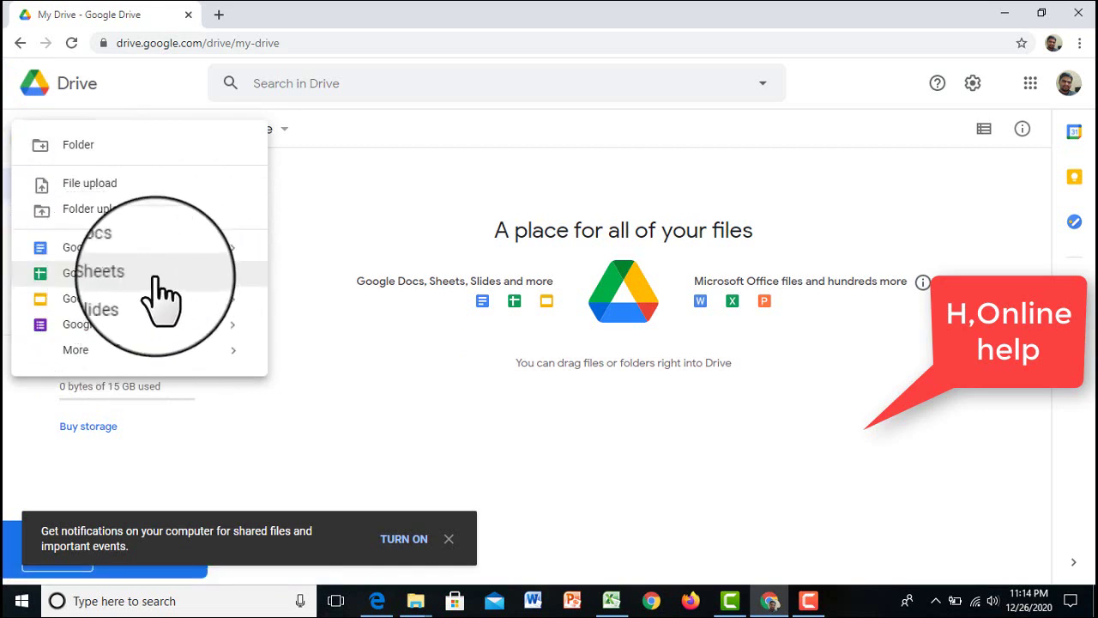
pyautogui.click(130, 274)
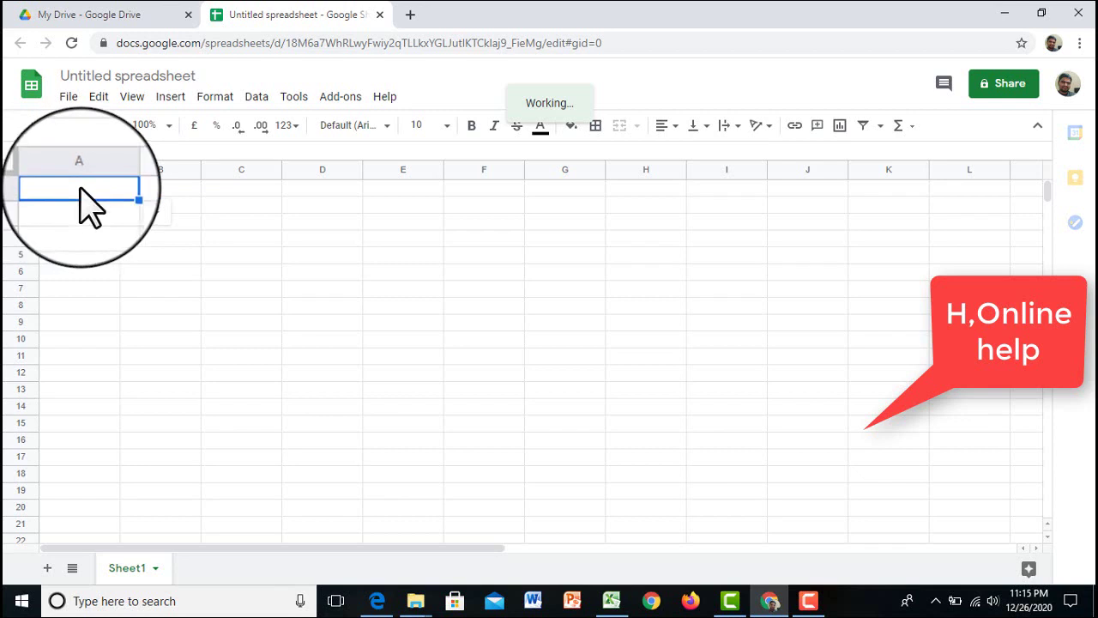
# Step: Paste the copied e-mail list into column A starting at A1 and dismiss the document status tip
pyautogui.hotkey('ctrl', 'v')
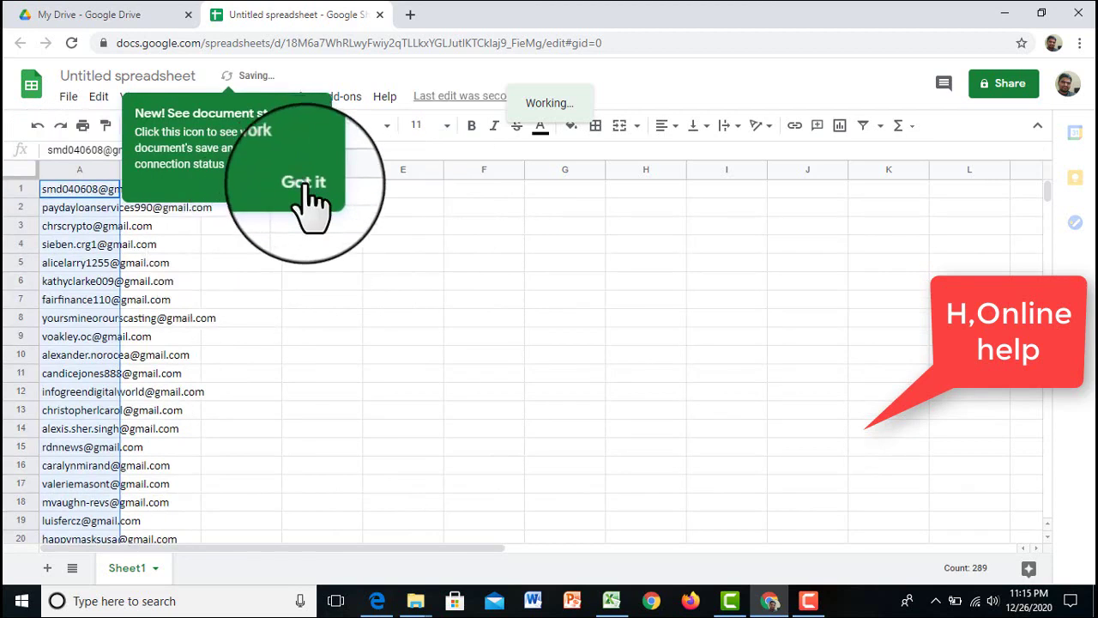
pyautogui.click(302, 187)
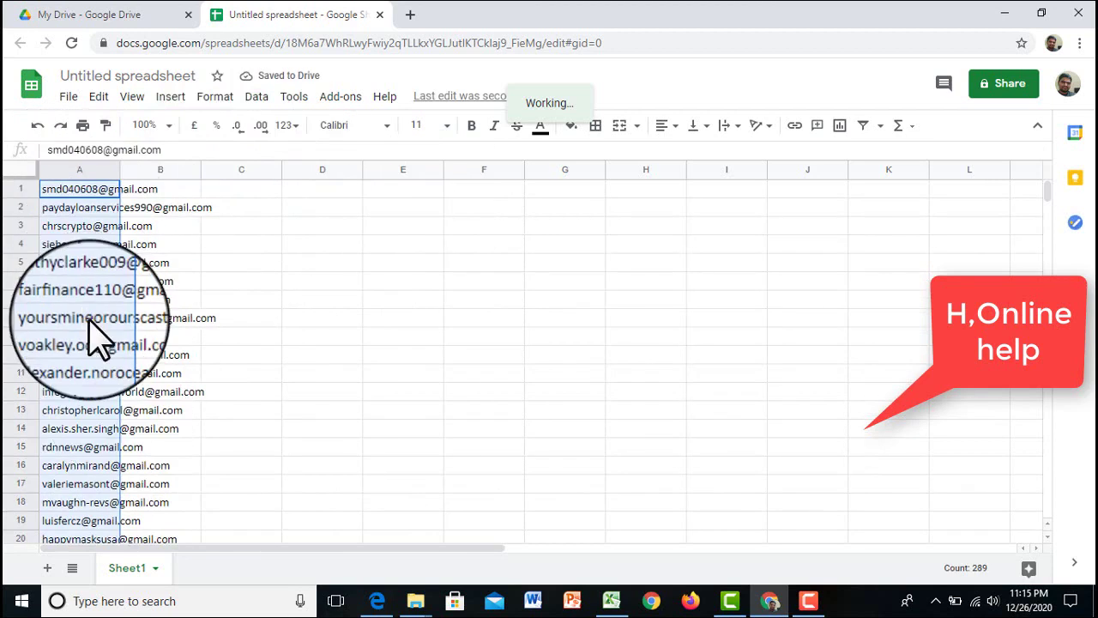
pyautogui.scroll(-3, 94, 390)
pyautogui.scroll(-3, 118, 384)
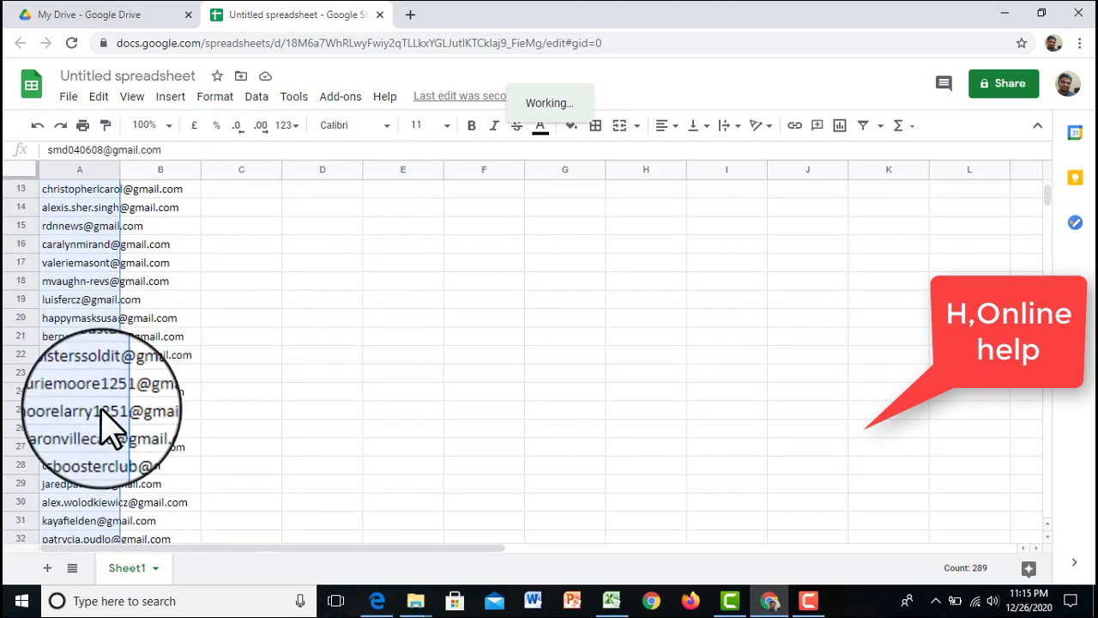
pyautogui.scroll(6, 118, 403)
pyautogui.scroll(1, 118, 418)
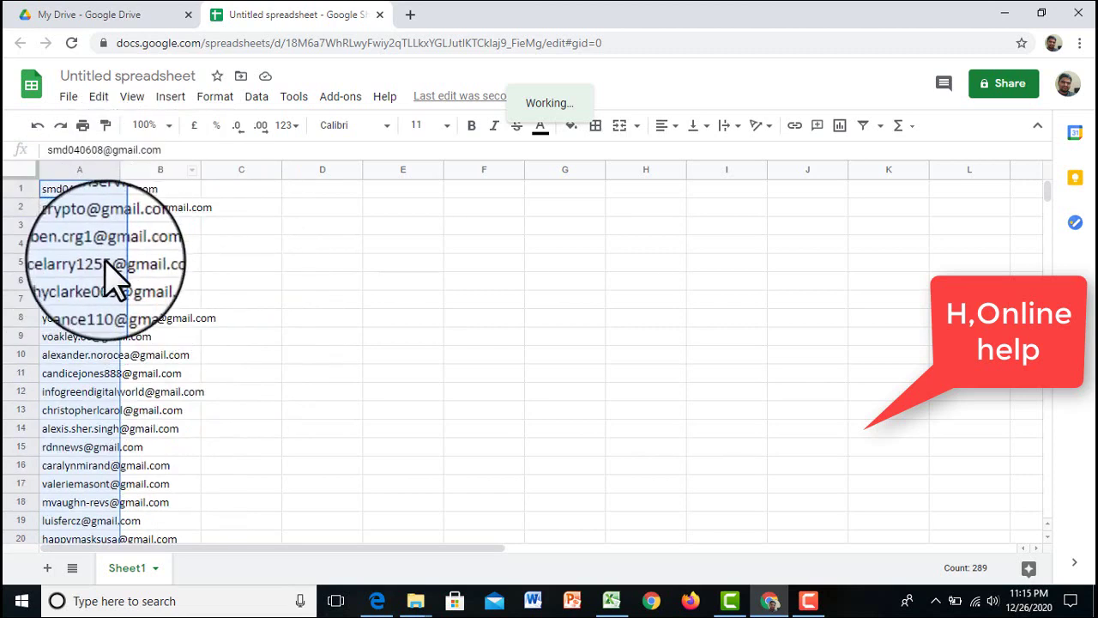
# Step: Widen column A slightly and set the text wrapping of its cells to Clip
pyautogui.moveTo(119, 175); pyautogui.dragTo(185, 169)
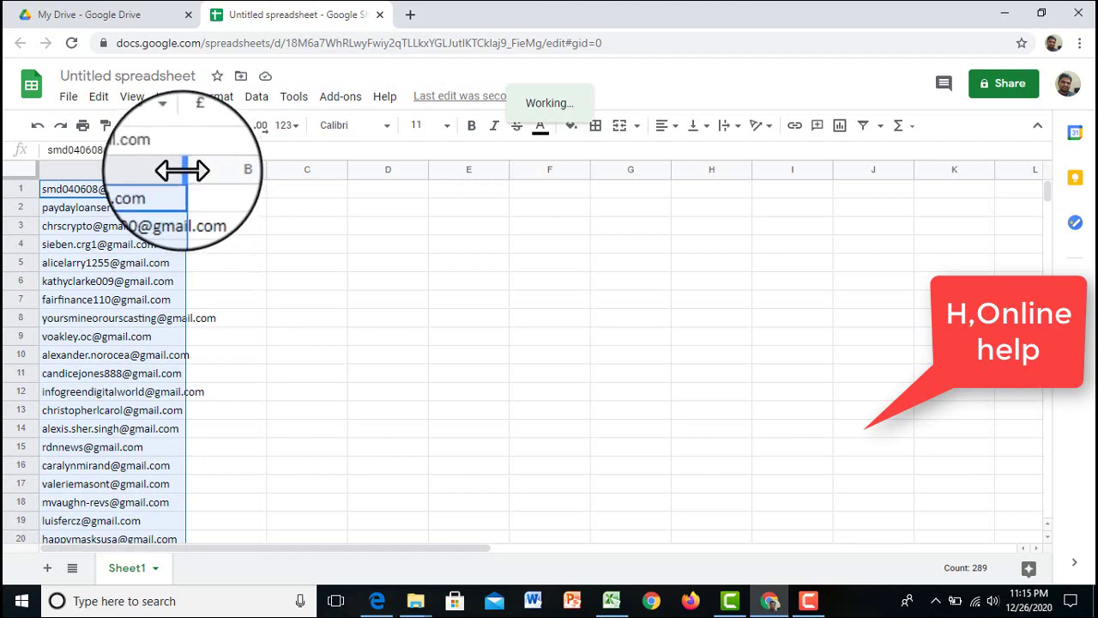
pyautogui.moveTo(183, 170); pyautogui.dragTo(158, 171)
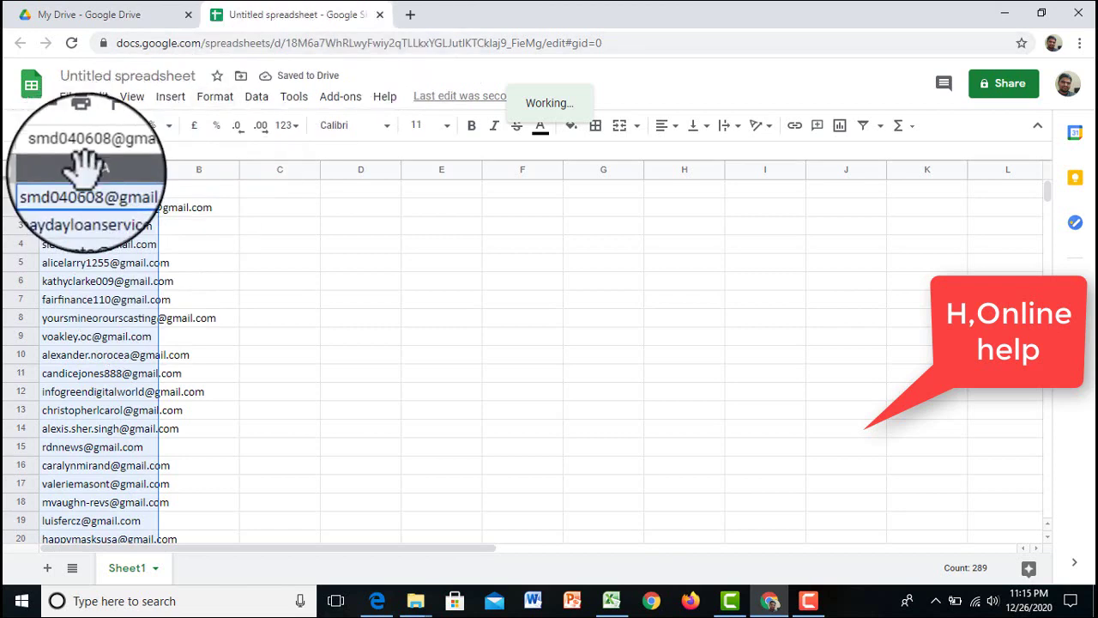
pyautogui.click(210, 98)
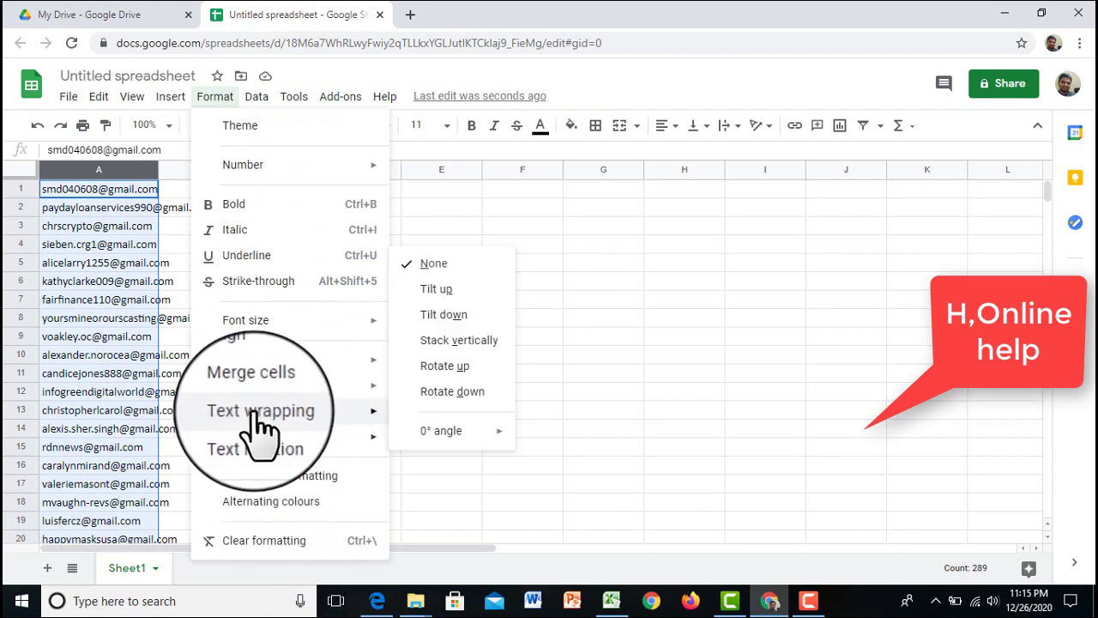
pyautogui.moveTo(257, 412)
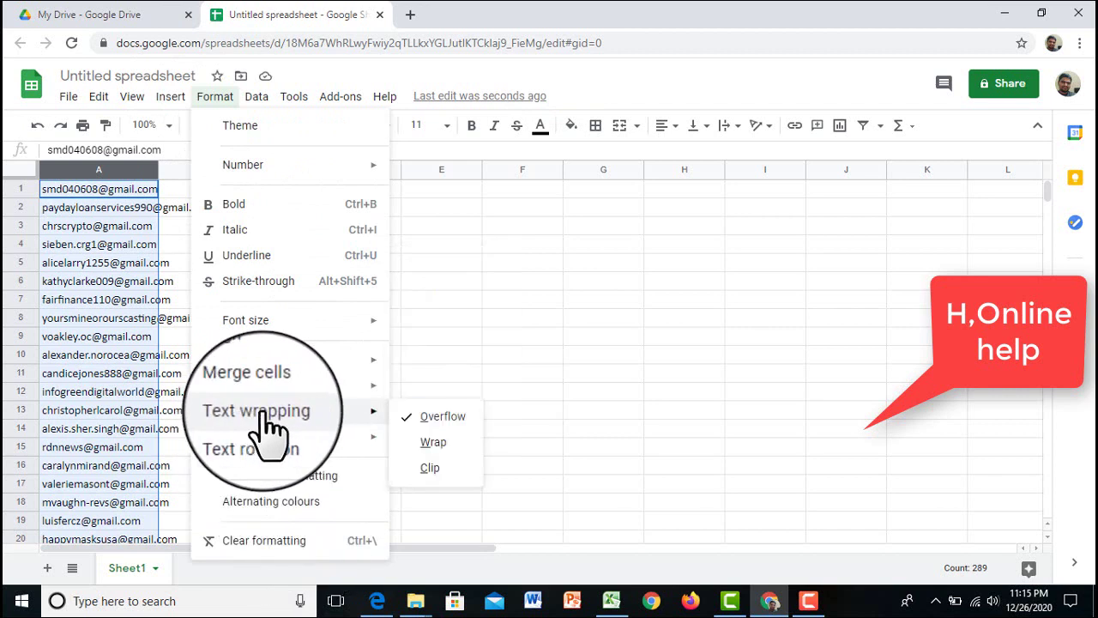
pyautogui.click(432, 467)
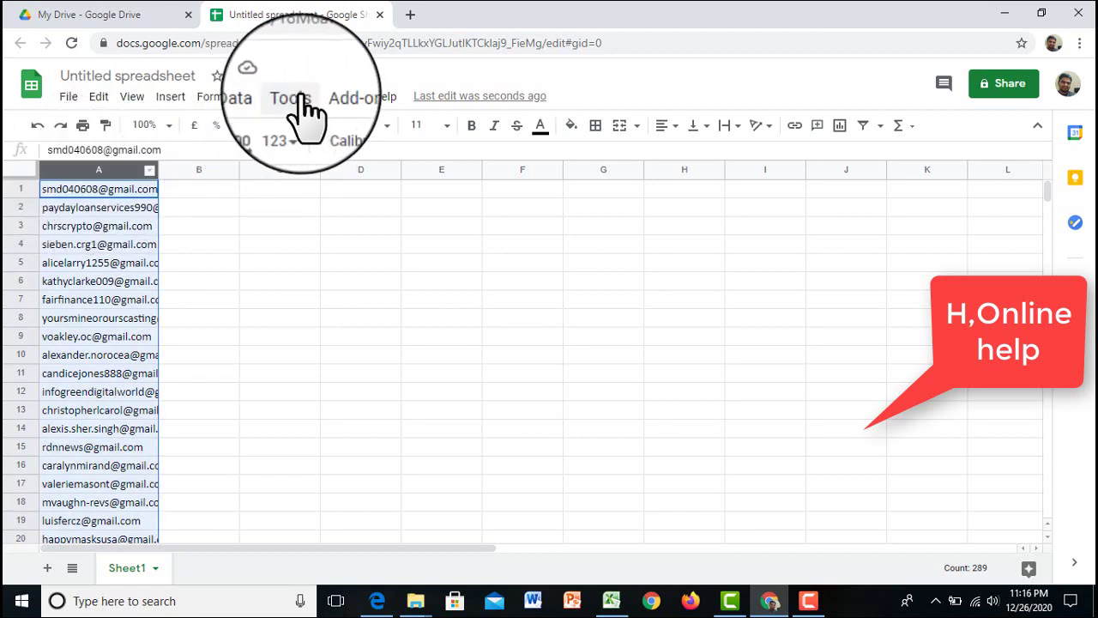
# Step: Try to remove duplicates from the e-mail list in column A
pyautogui.click(257, 98)
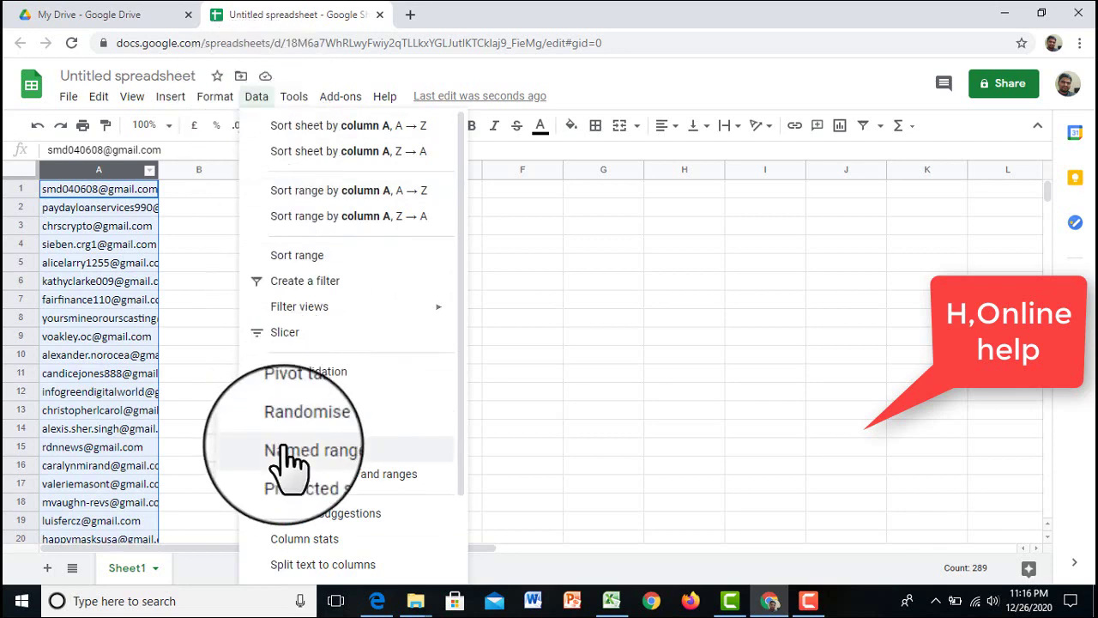
pyautogui.scroll(-2, 316, 451)
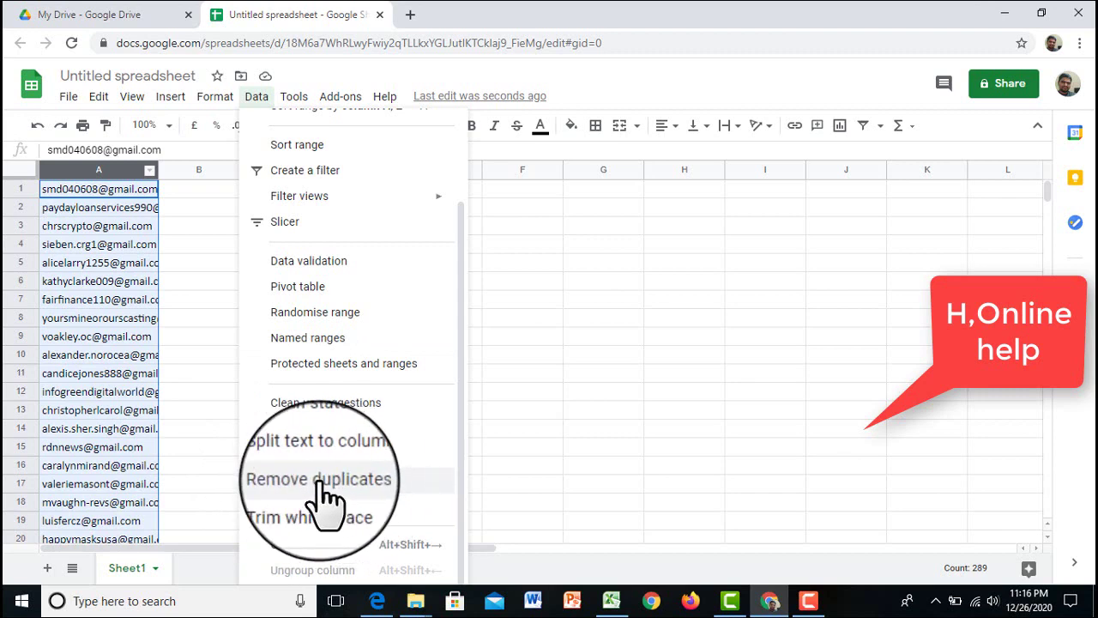
pyautogui.click(322, 481)
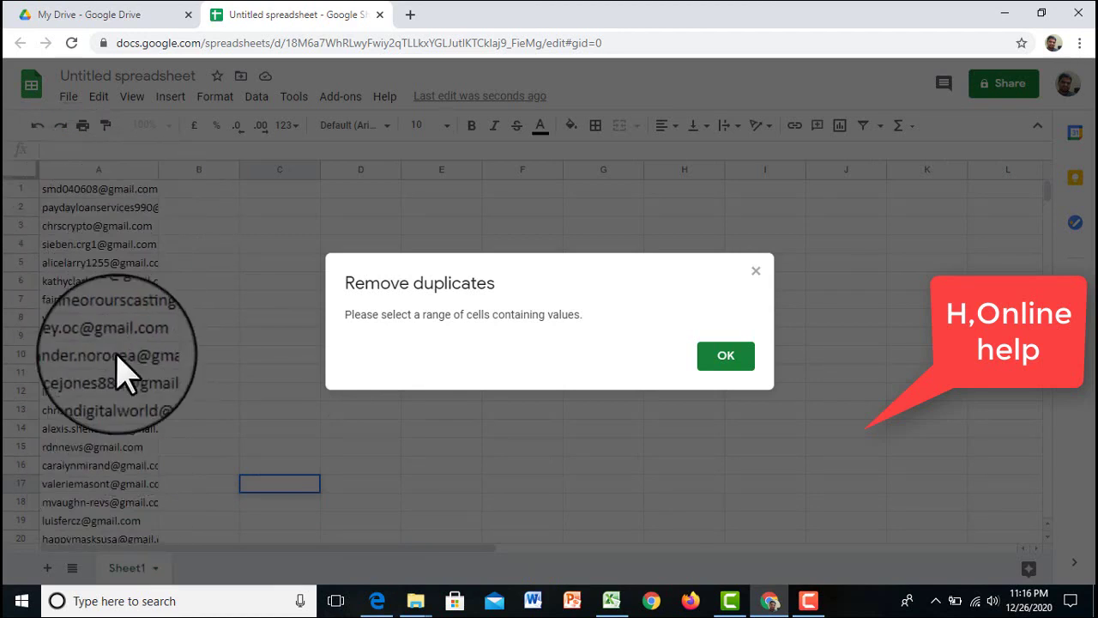
pyautogui.click(726, 355)
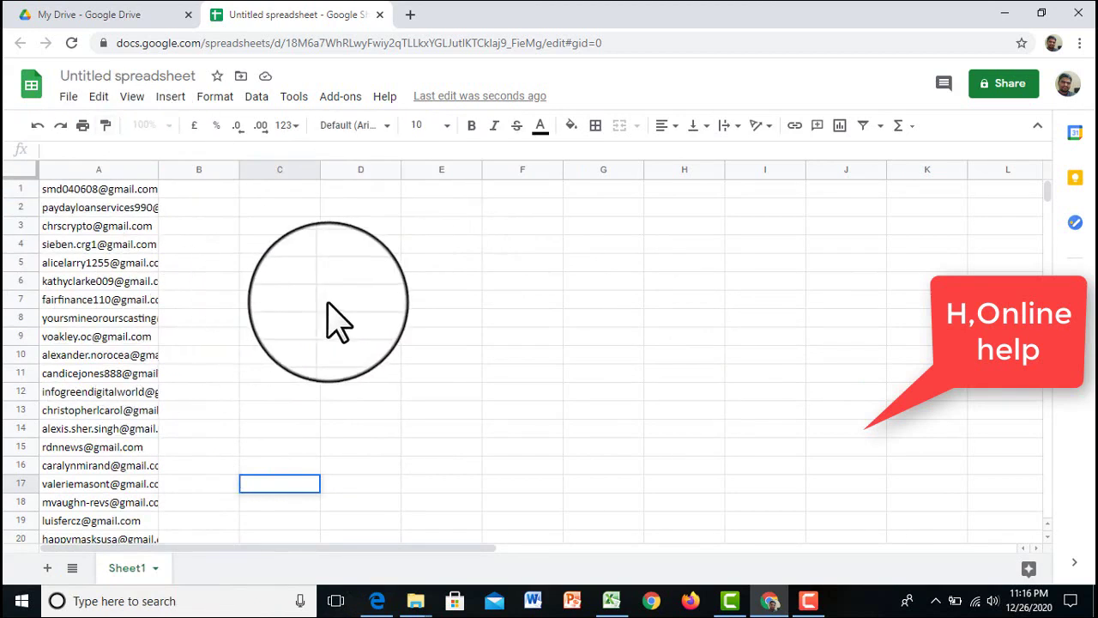
# Step: Clear the contents of row 1 and enter the heading Domain in A1
pyautogui.click(19, 187)
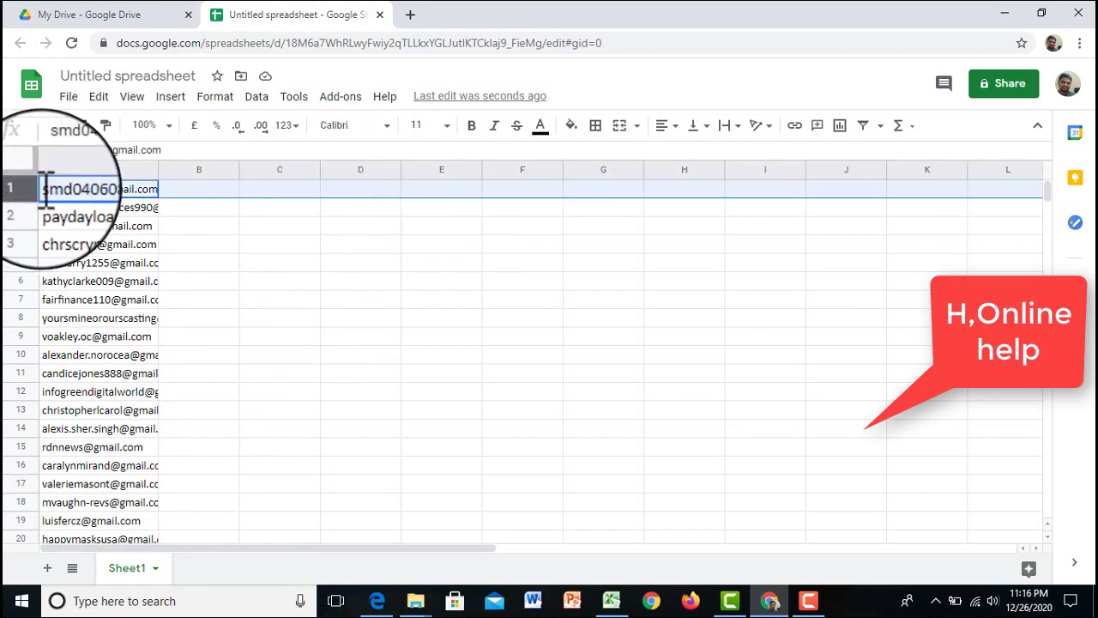
pyautogui.press('Delete')
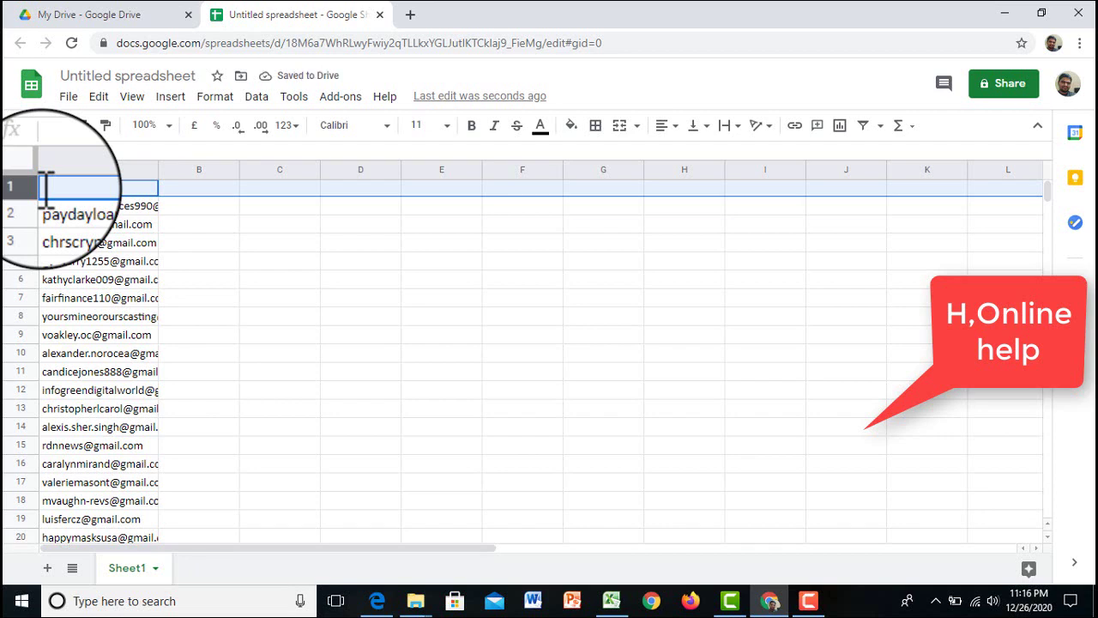
pyautogui.write('D')
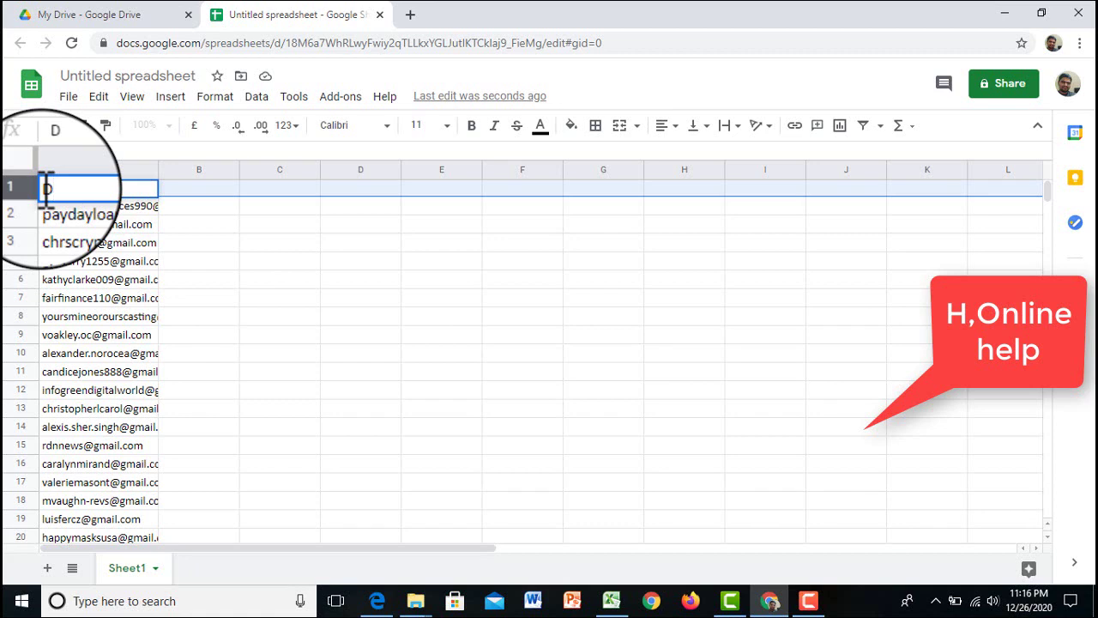
pyautogui.write('omain')
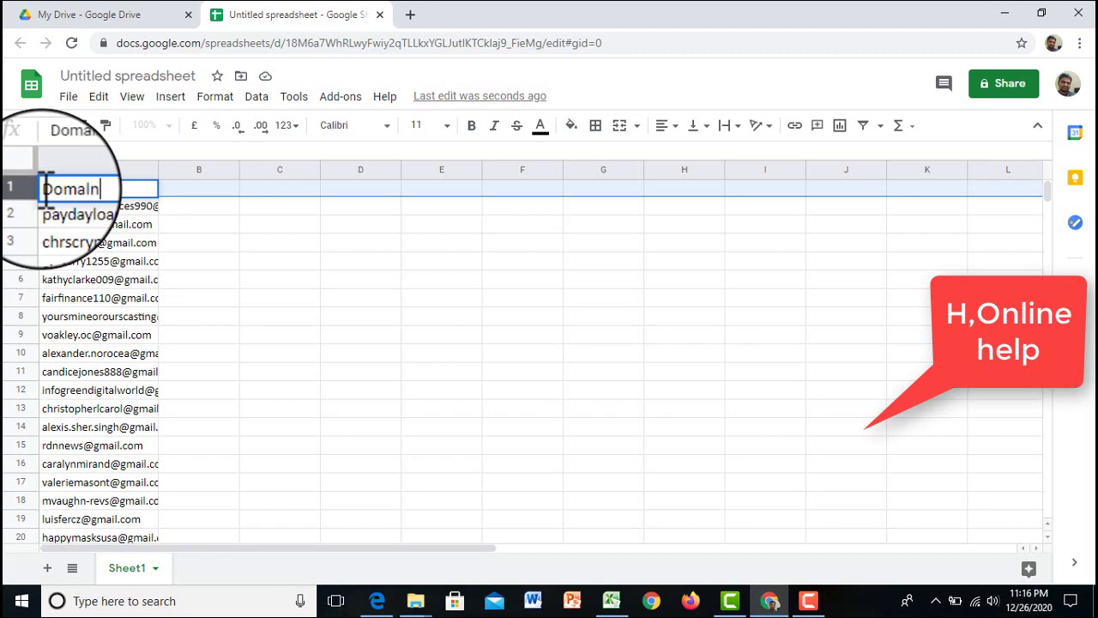
# Step: Add the column headings Keyword in B1 and Country in C1
pyautogui.click(191, 187)
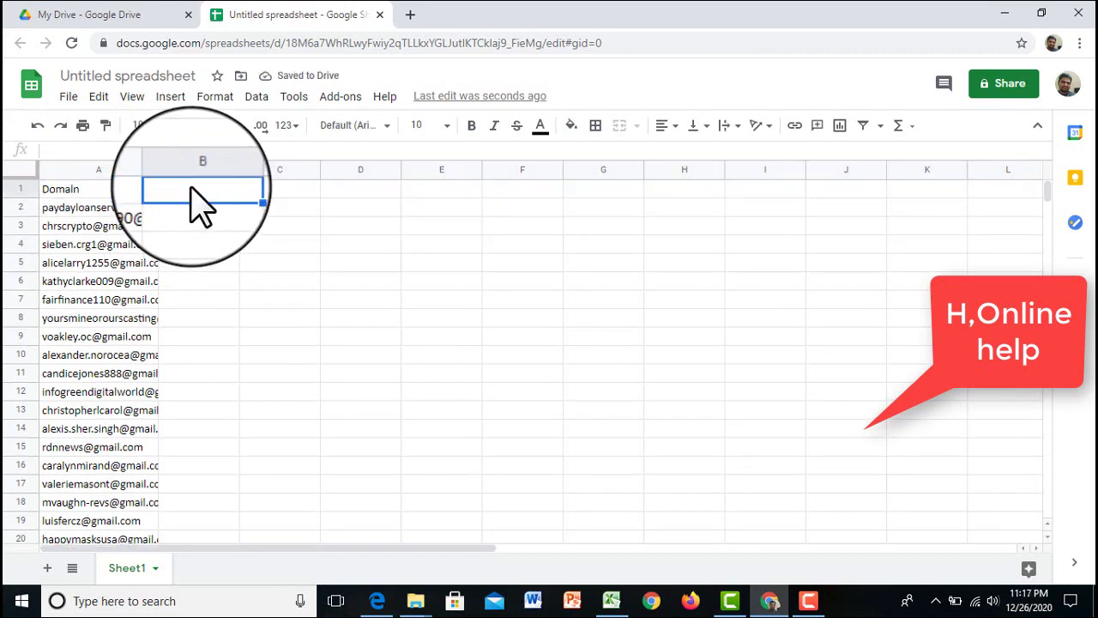
pyautogui.write('K')
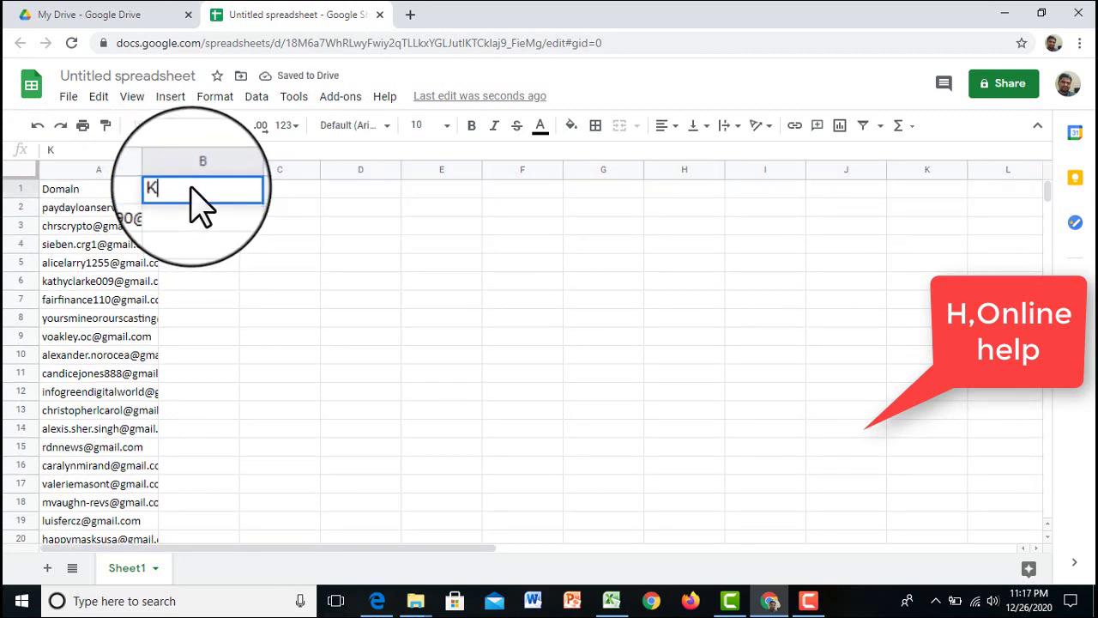
pyautogui.write('ey')
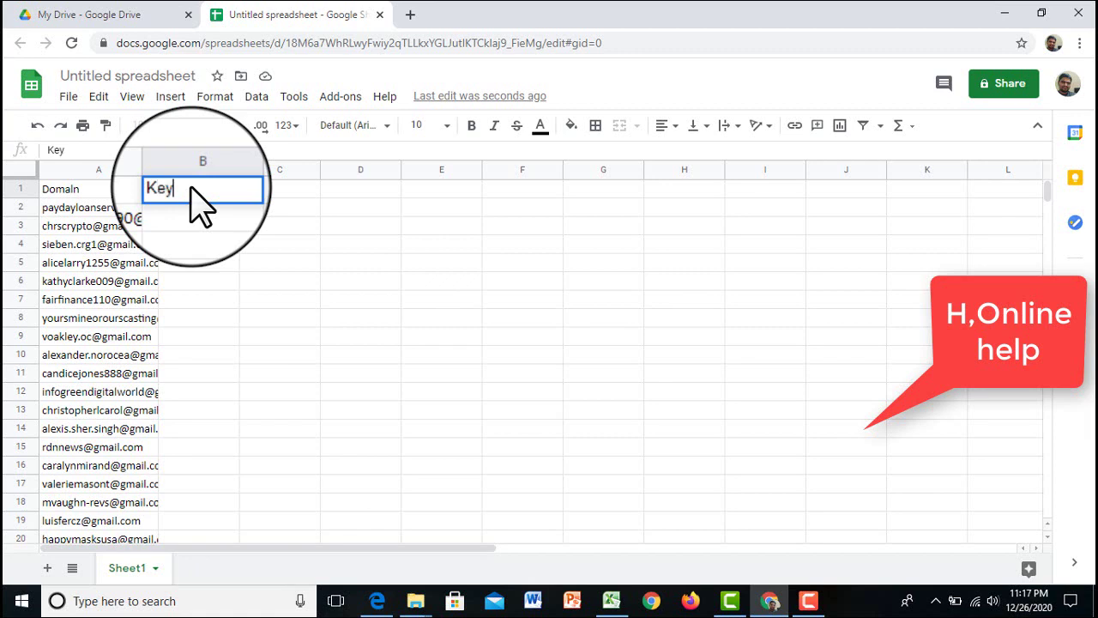
pyautogui.write('word')
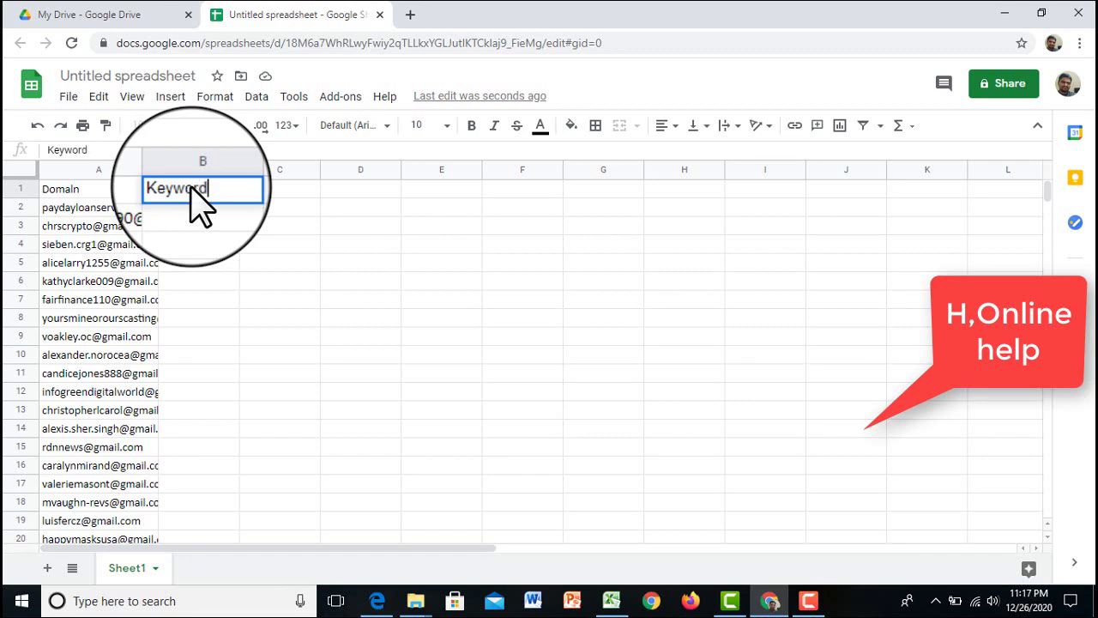
pyautogui.click(280, 190)
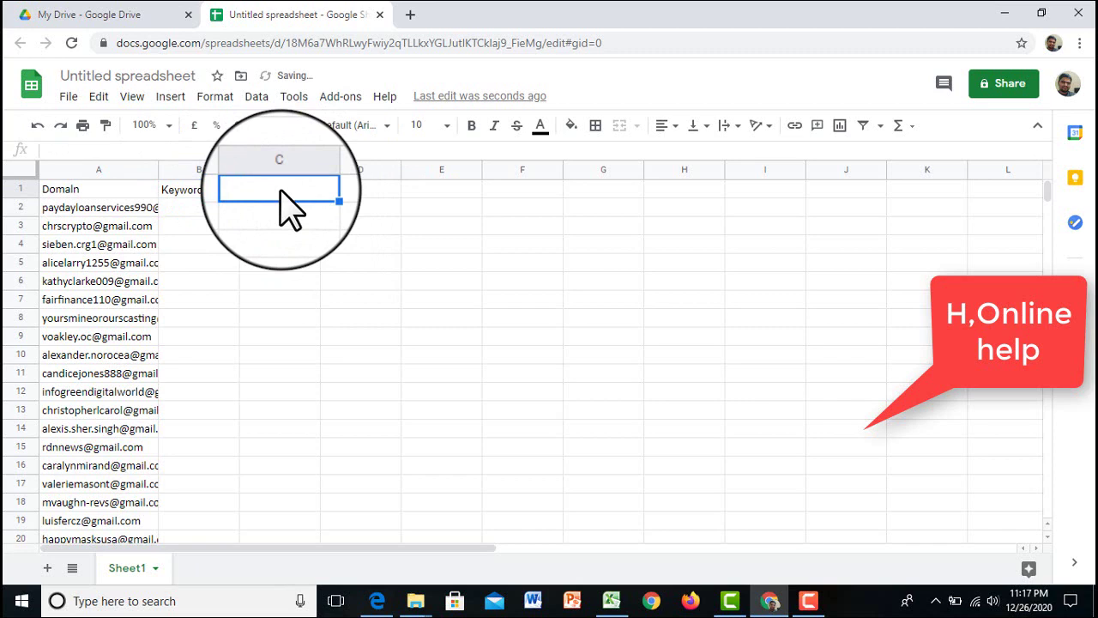
pyautogui.write('C')
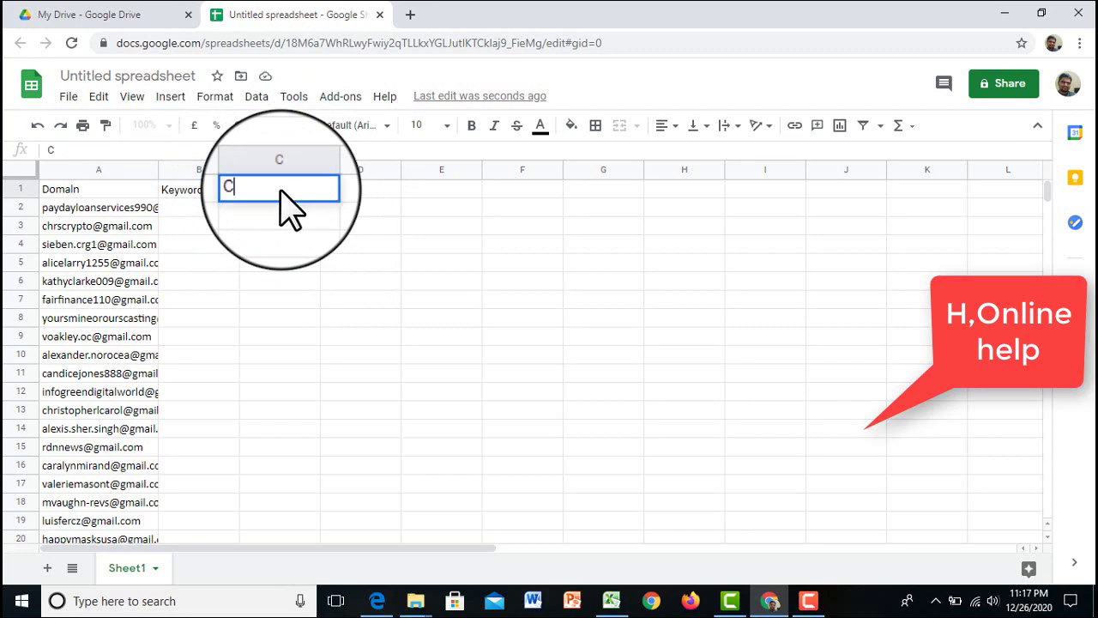
pyautogui.write('ountry')
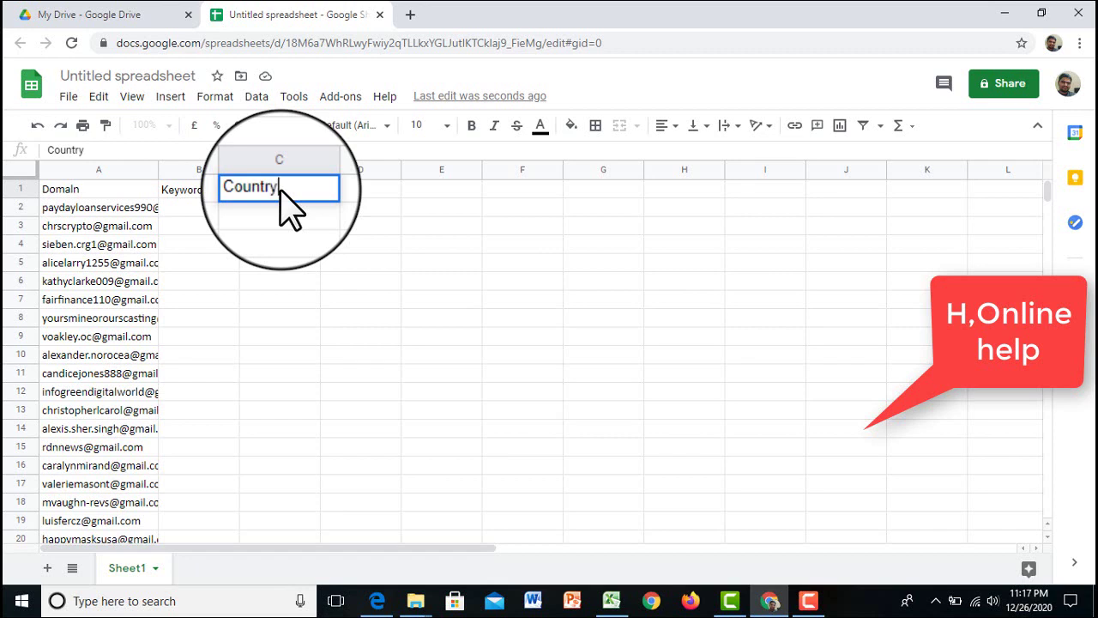
pyautogui.click(372, 187)
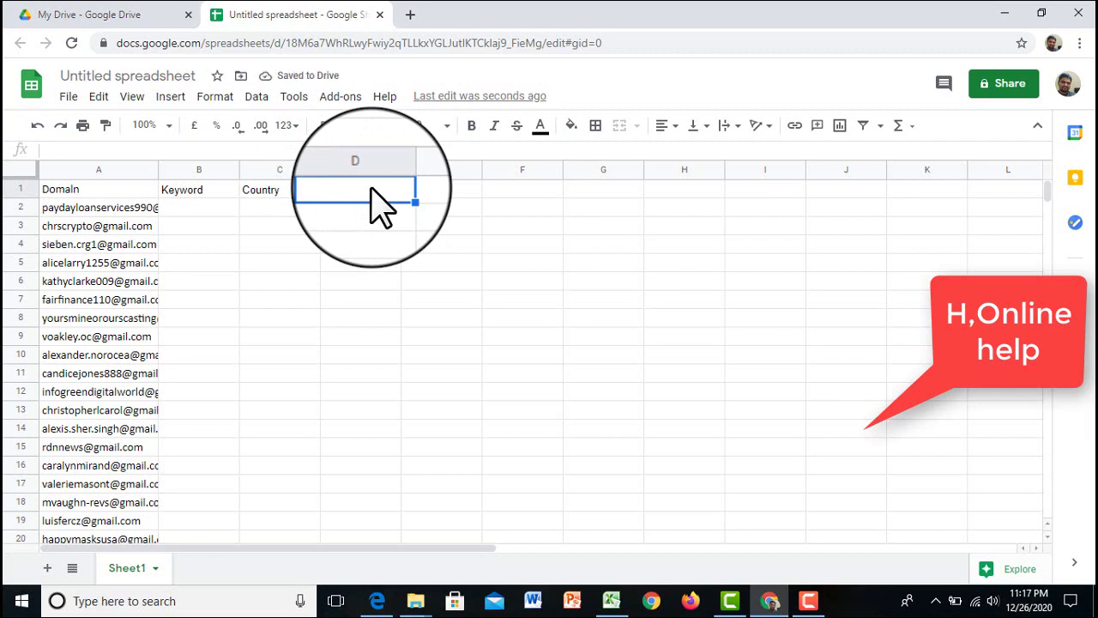
# Step: Add the column headings Verified in D1, Source in E1 and Total in F1
pyautogui.write('V')
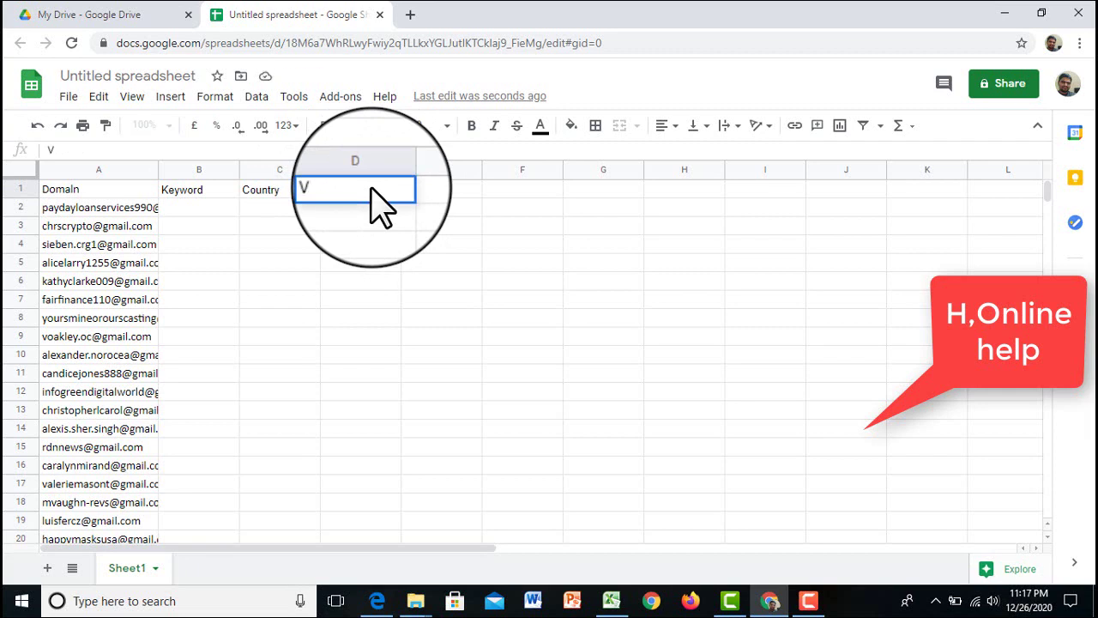
pyautogui.write('erified')
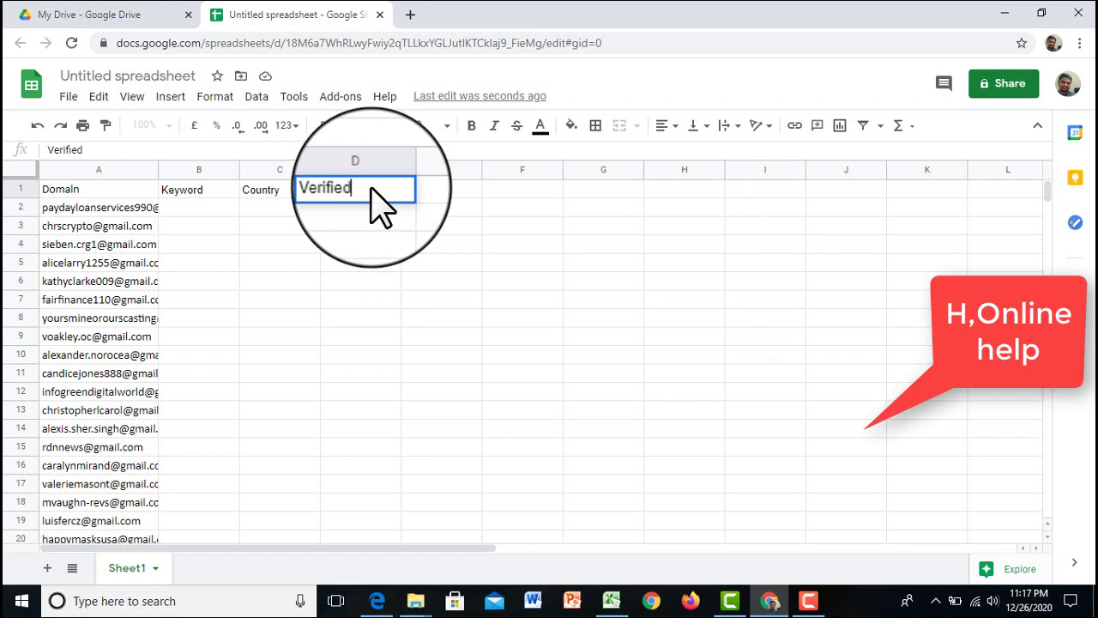
pyautogui.click(439, 189)
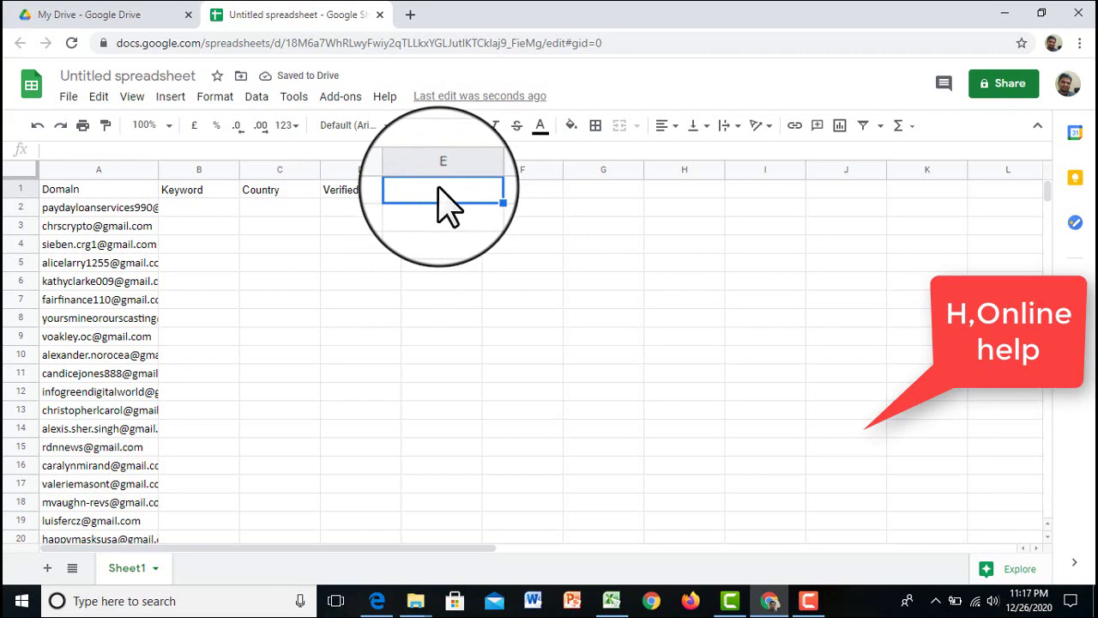
pyautogui.write('S')
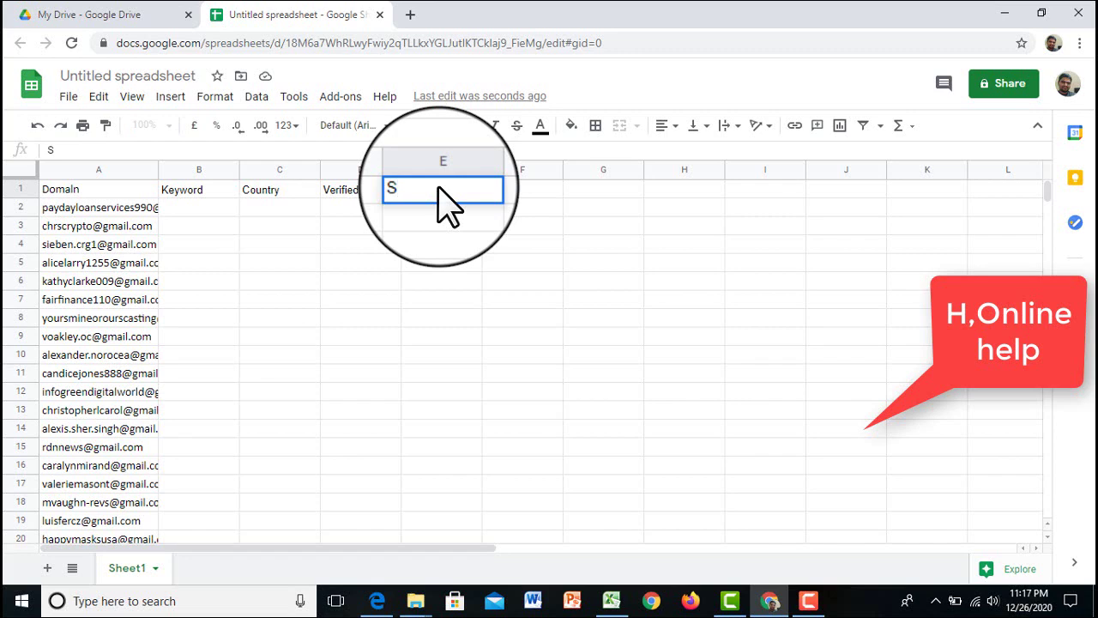
pyautogui.write('ource')
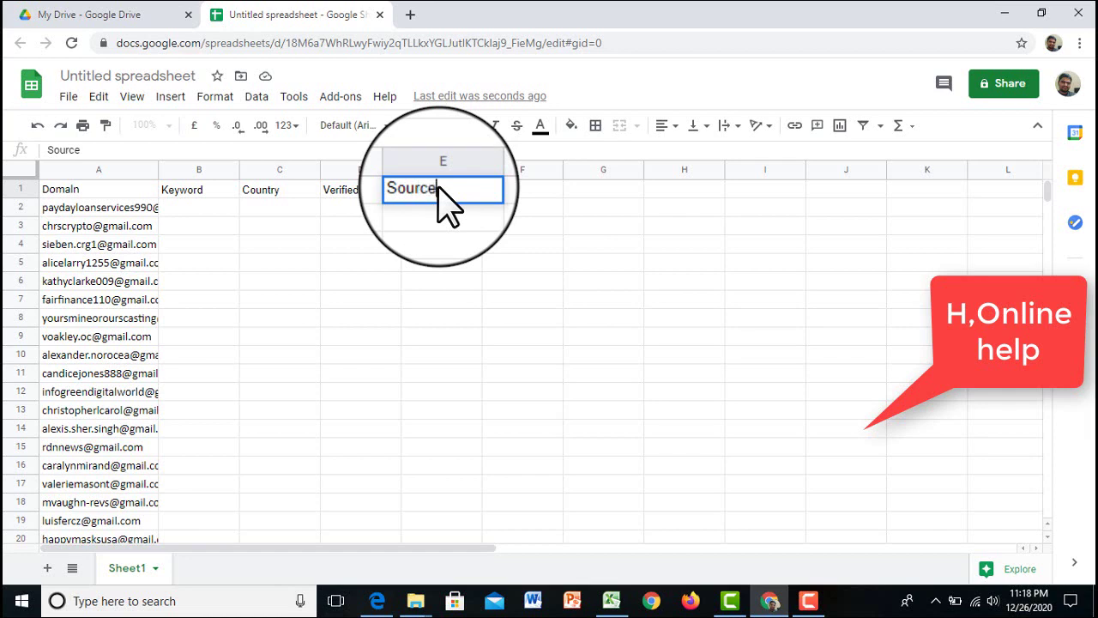
pyautogui.click(527, 189)
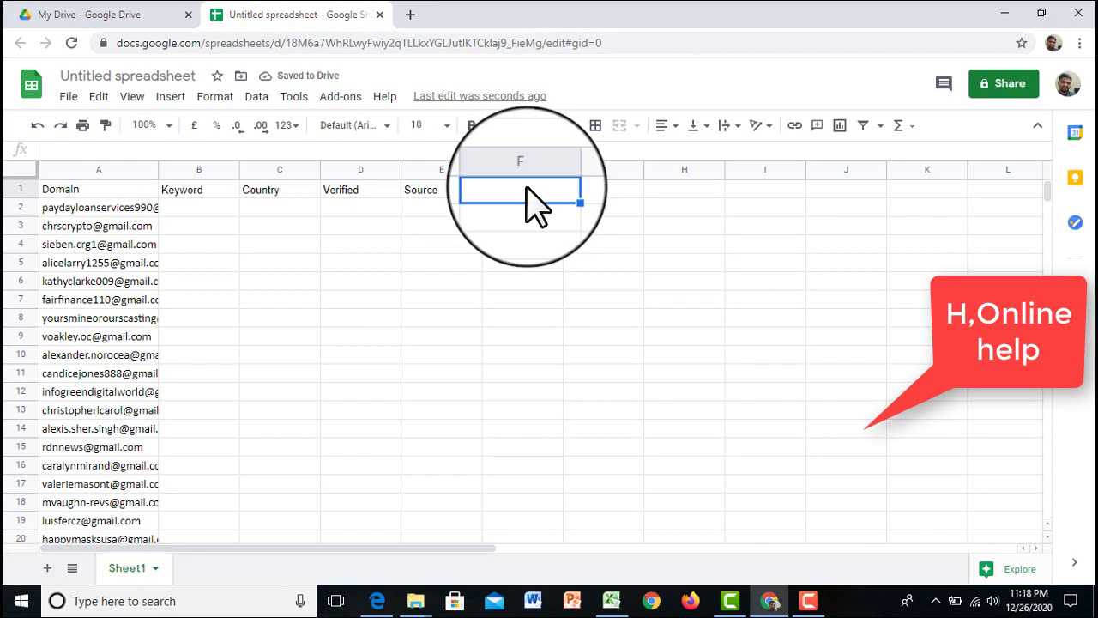
pyautogui.write('T')
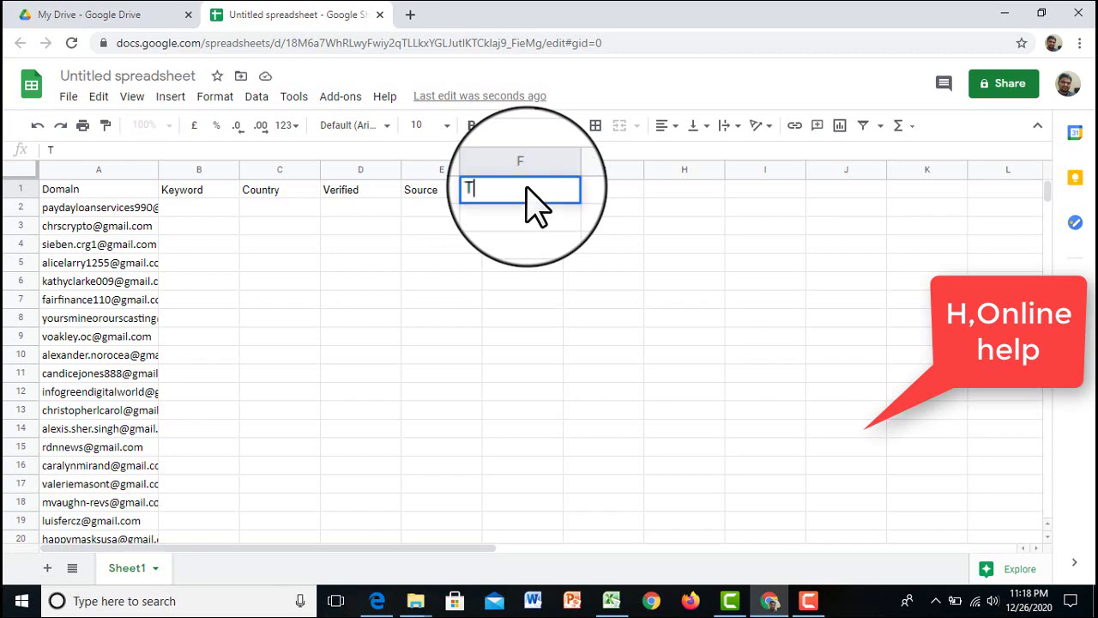
pyautogui.write('otal')
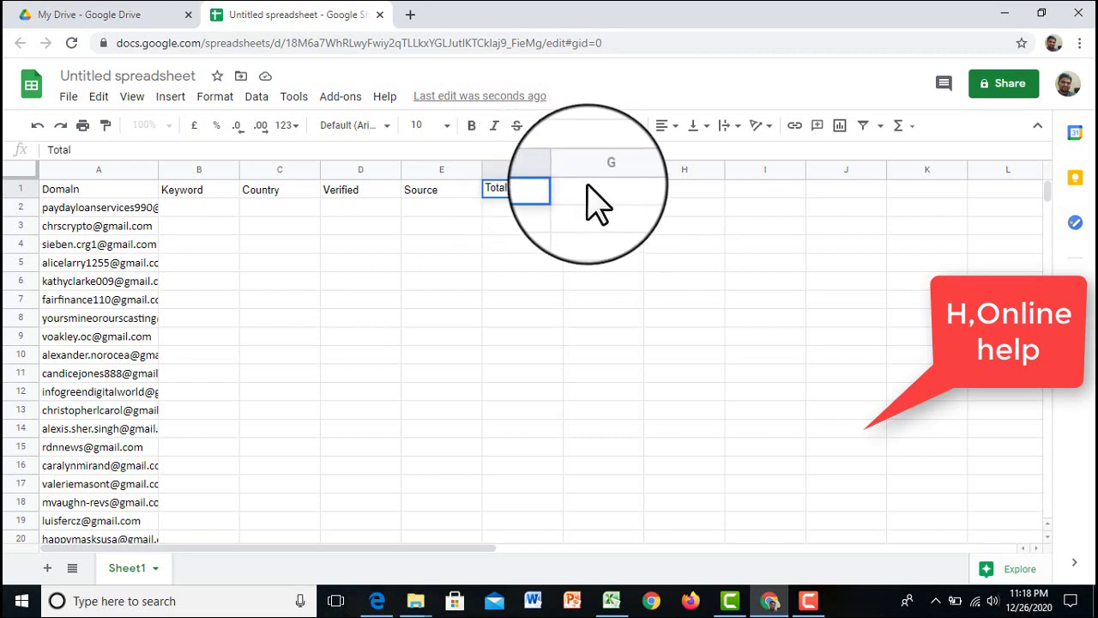
pyautogui.click(206, 209)
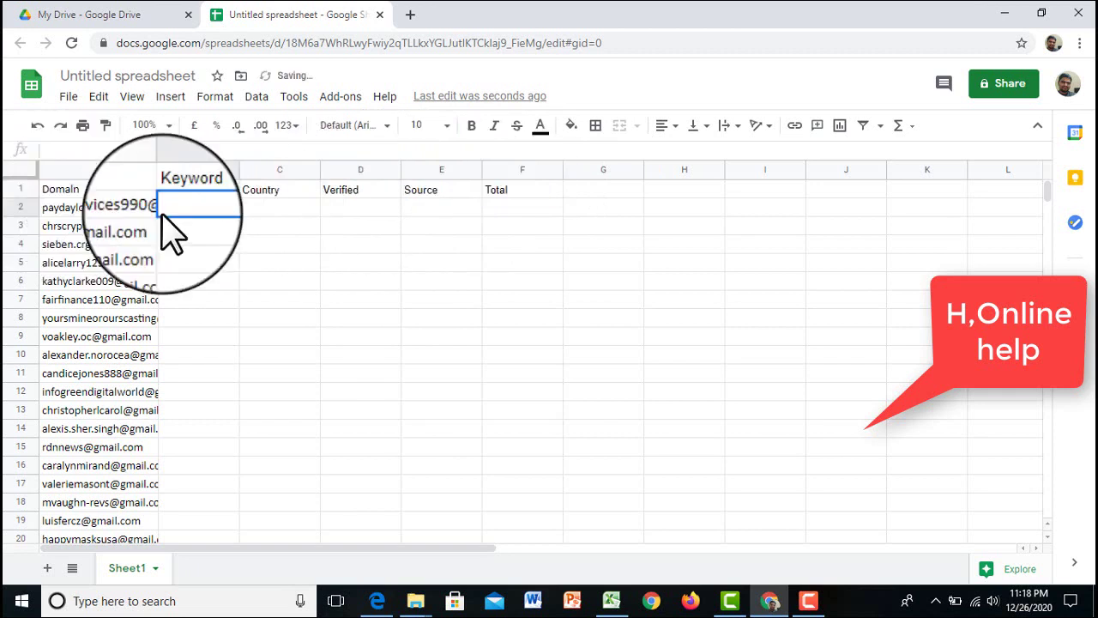
pyautogui.click(50, 189)
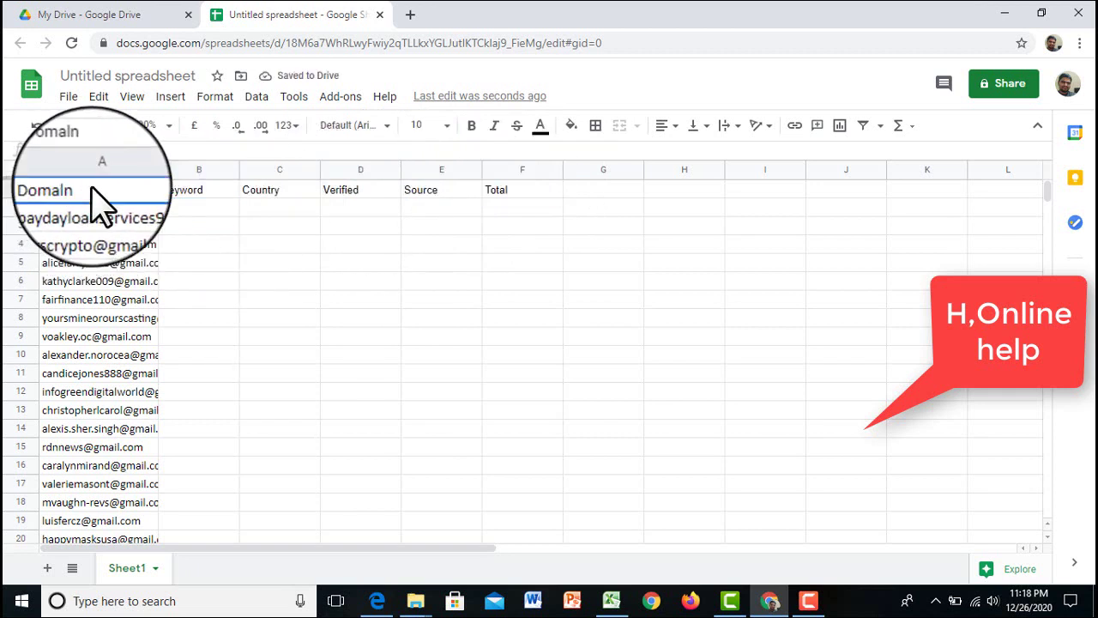
pyautogui.click(210, 190)
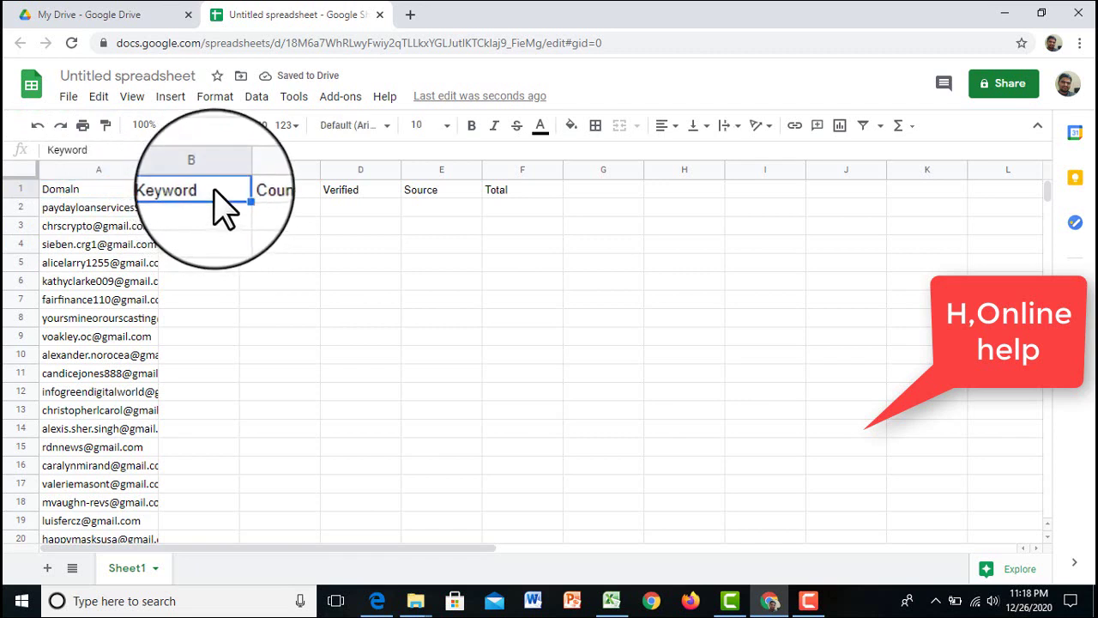
pyautogui.click(301, 190)
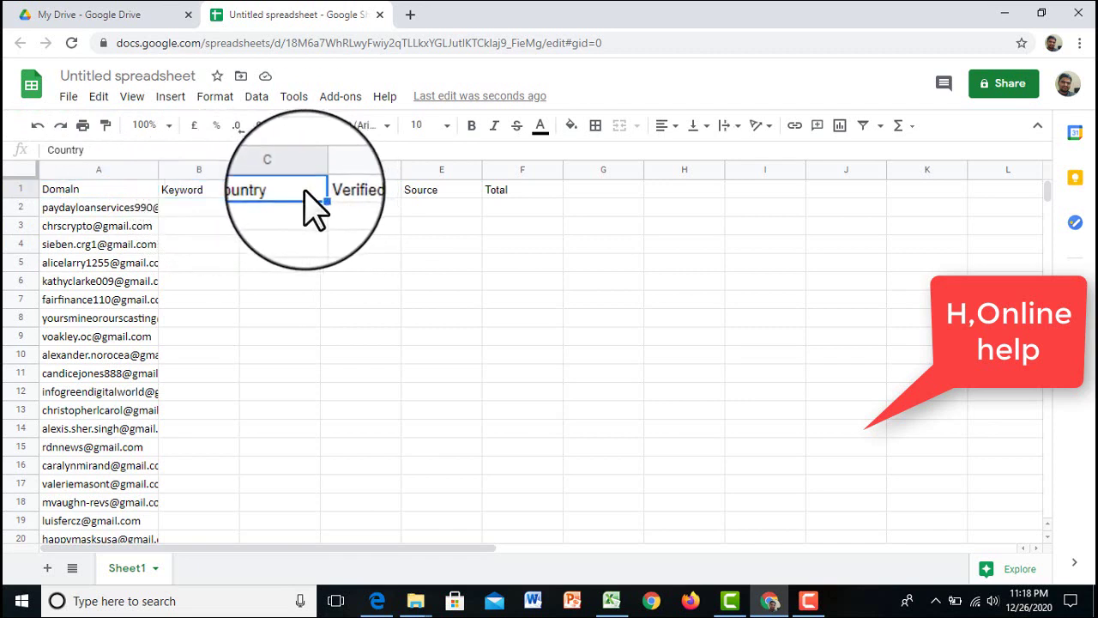
pyautogui.click(378, 190)
pyautogui.click(464, 191)
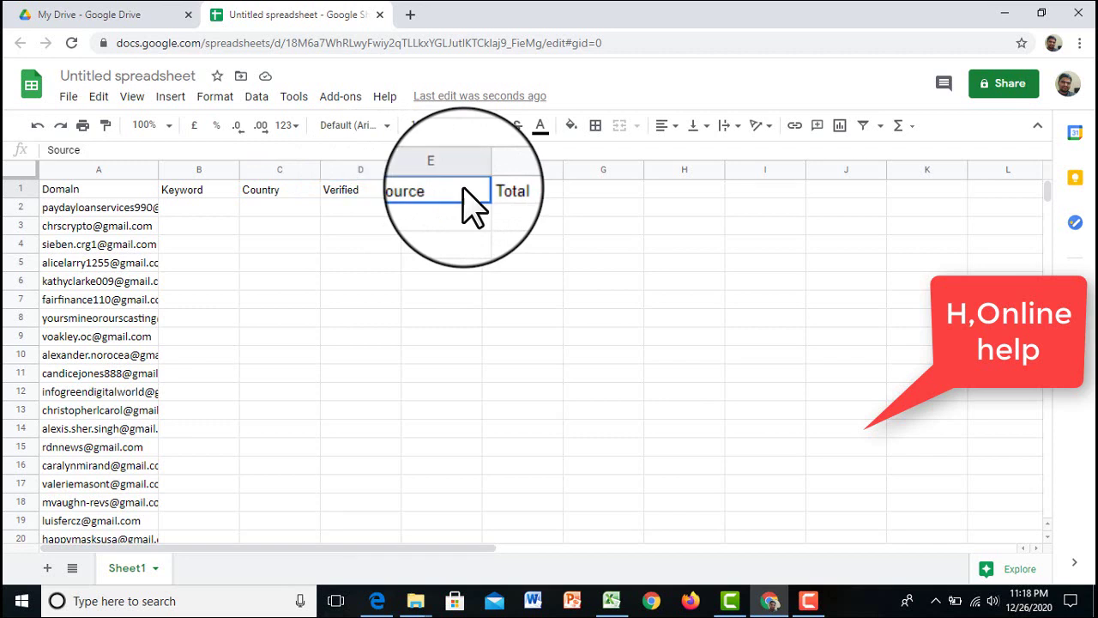
pyautogui.click(538, 190)
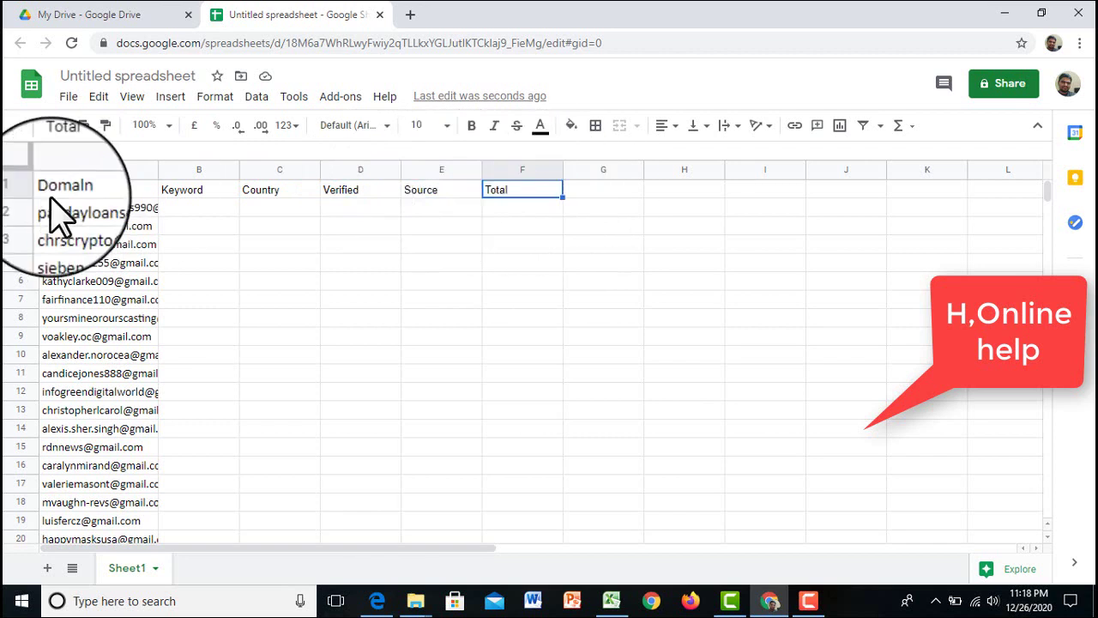
# Step: Format the whole heading row 1 as bold, font size 14, with a bright green fill
pyautogui.click(18, 189)
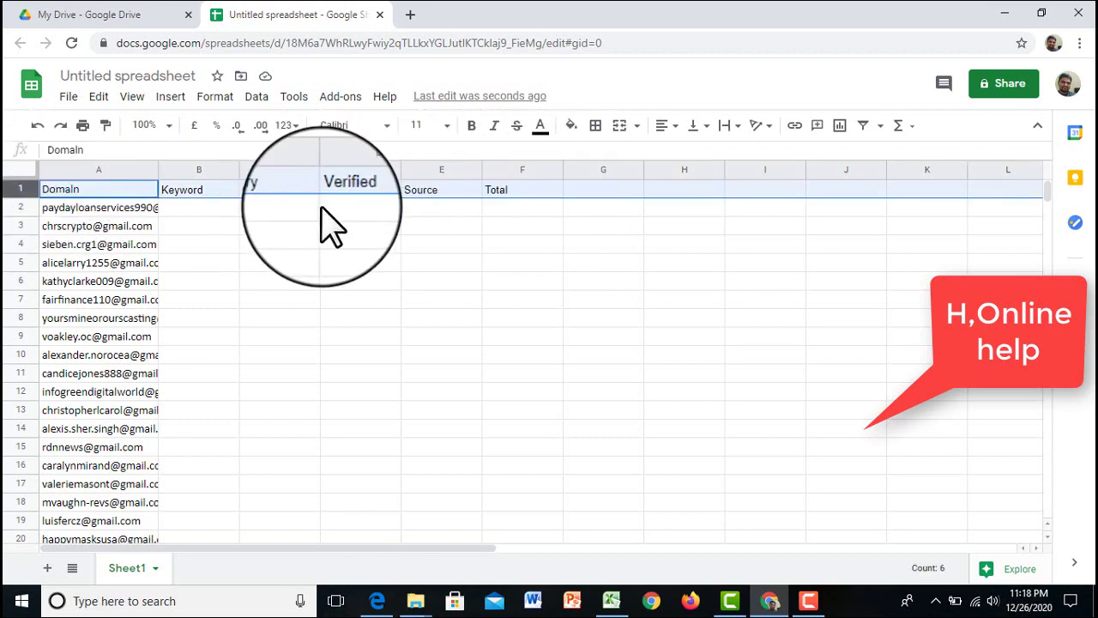
pyautogui.click(470, 127)
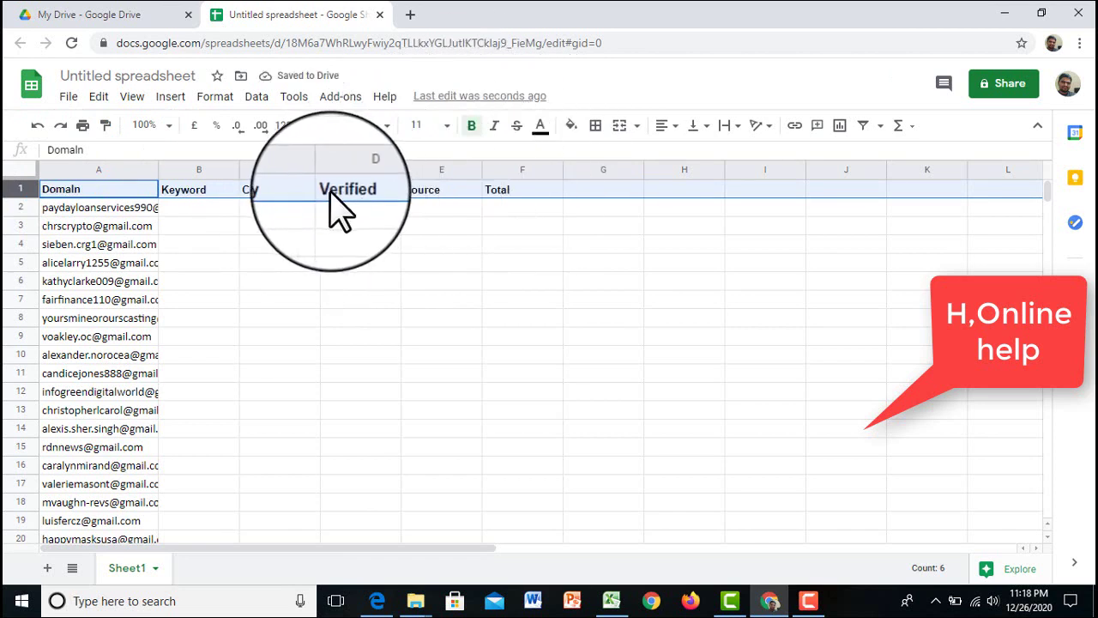
pyautogui.click(447, 125)
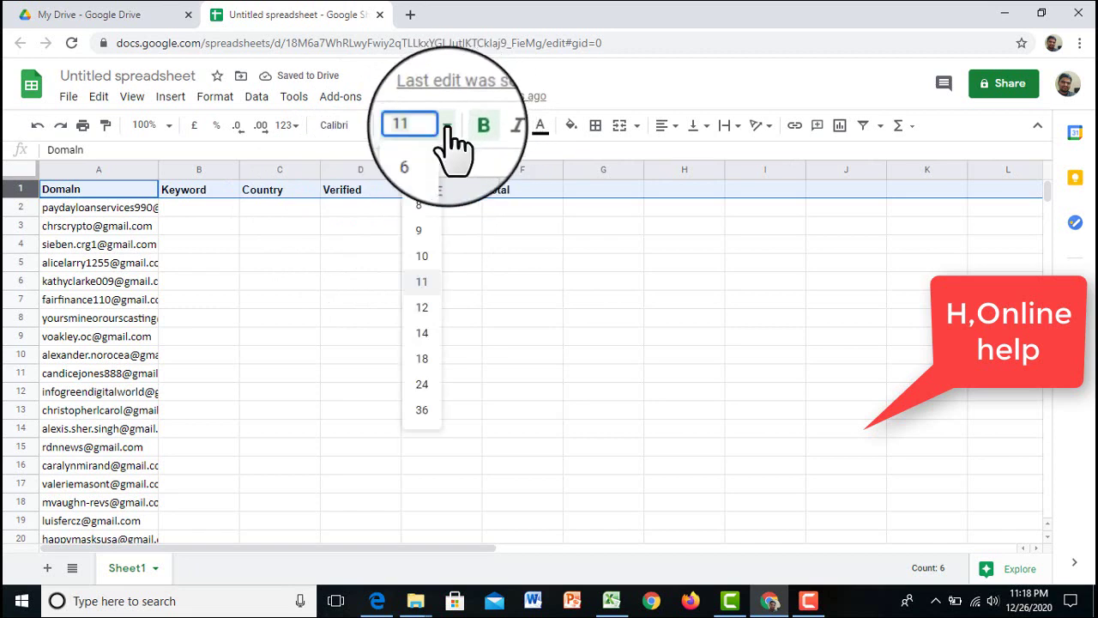
pyautogui.click(423, 333)
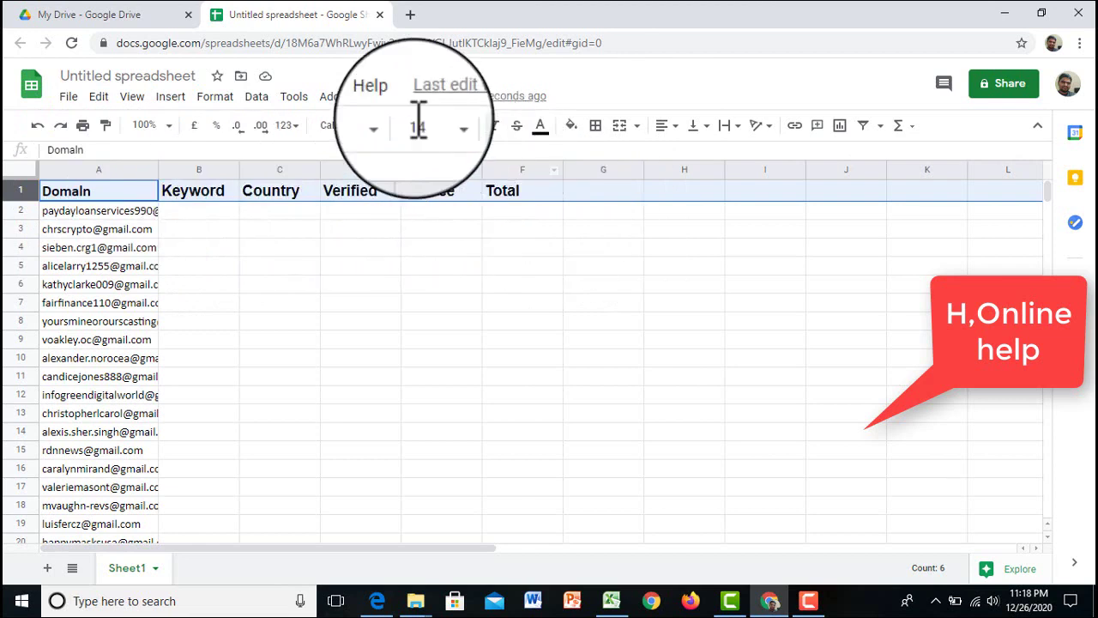
pyautogui.click(569, 126)
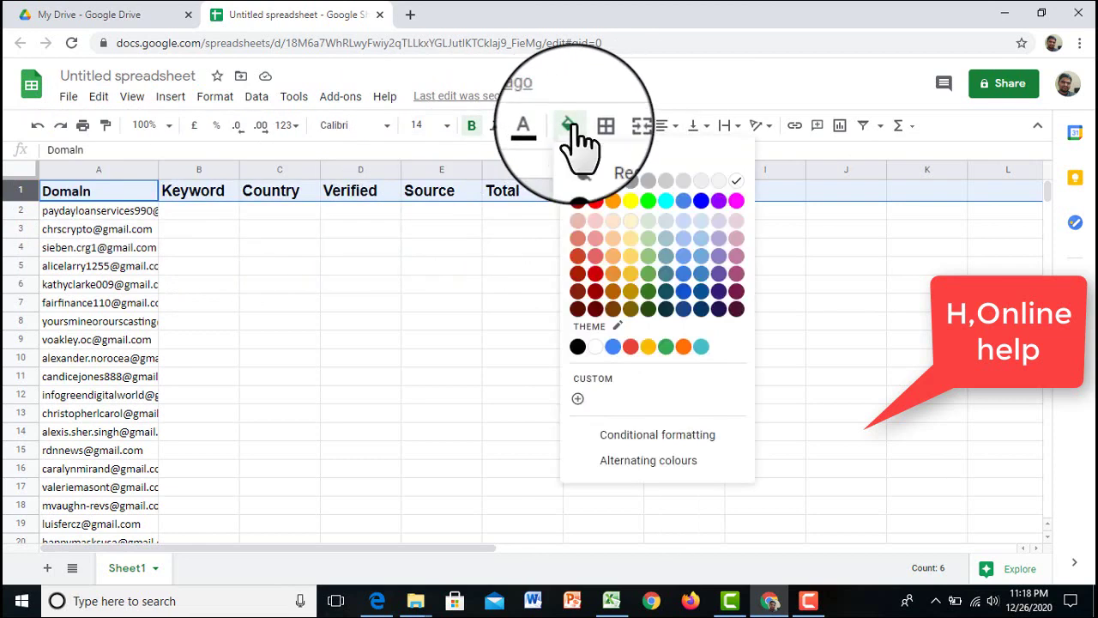
pyautogui.click(648, 203)
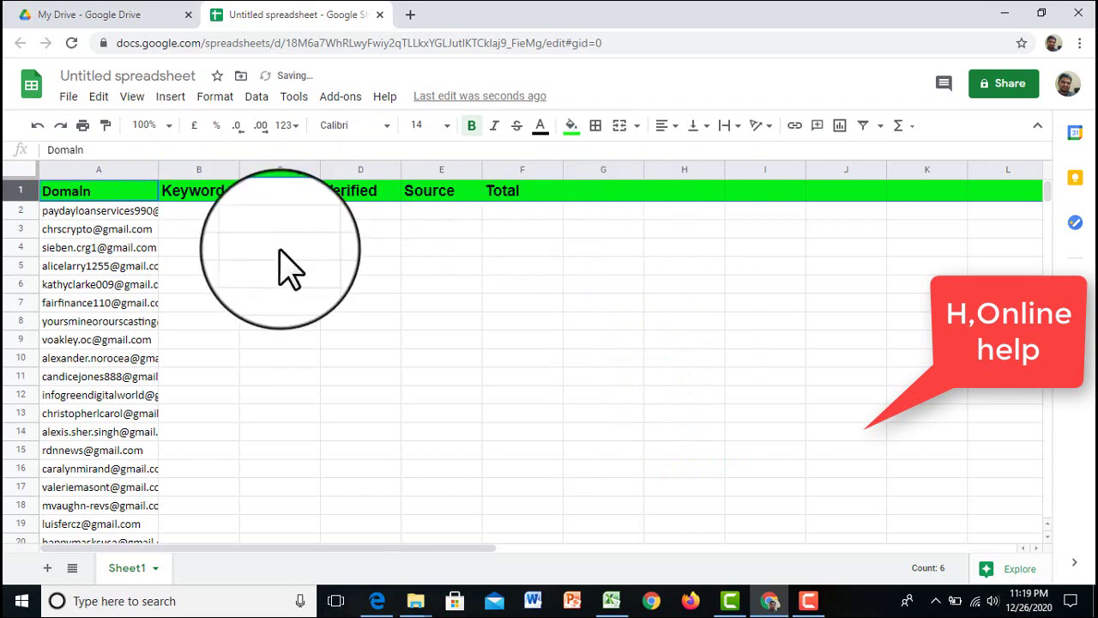
# Step: Enter Small business as the keyword in B2 and usa as the country in C2
pyautogui.click(182, 210)
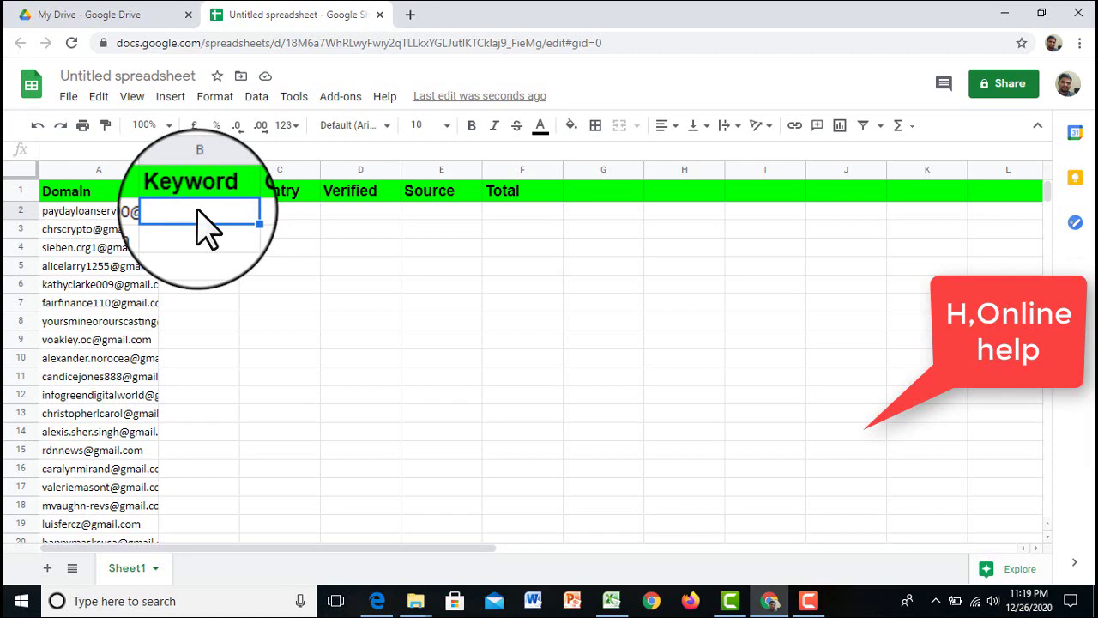
pyautogui.write('S')
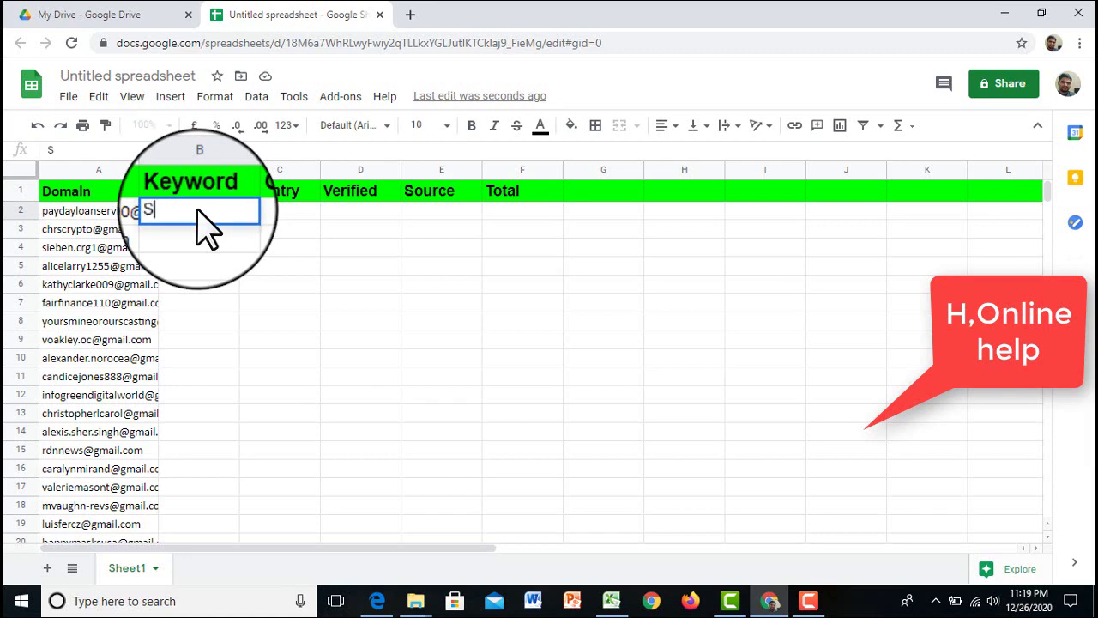
pyautogui.write('mall business')
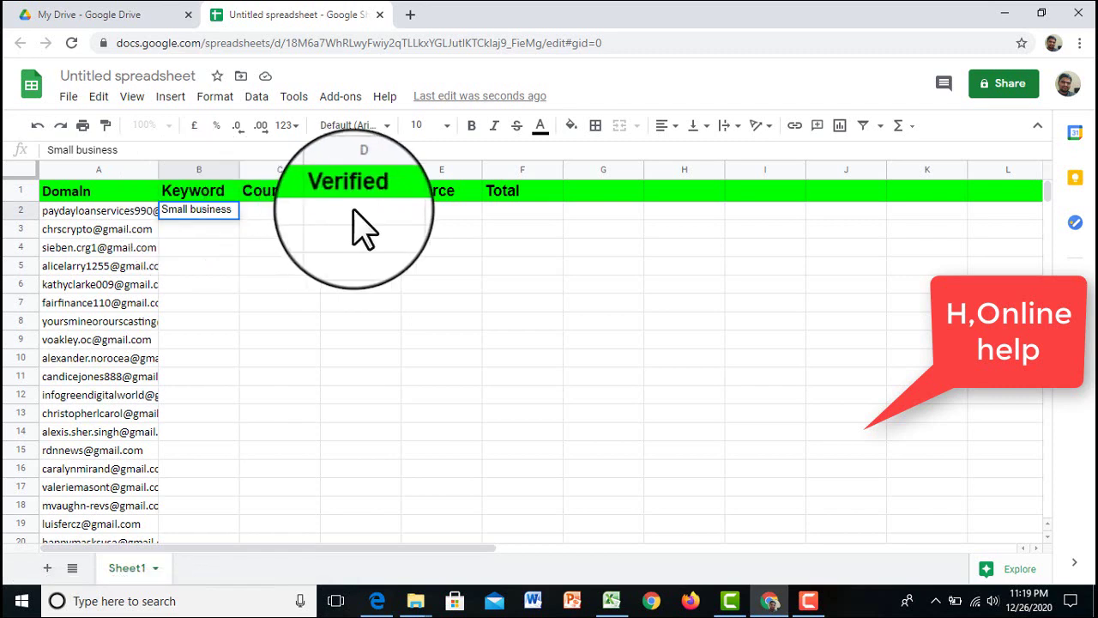
pyautogui.click(272, 212)
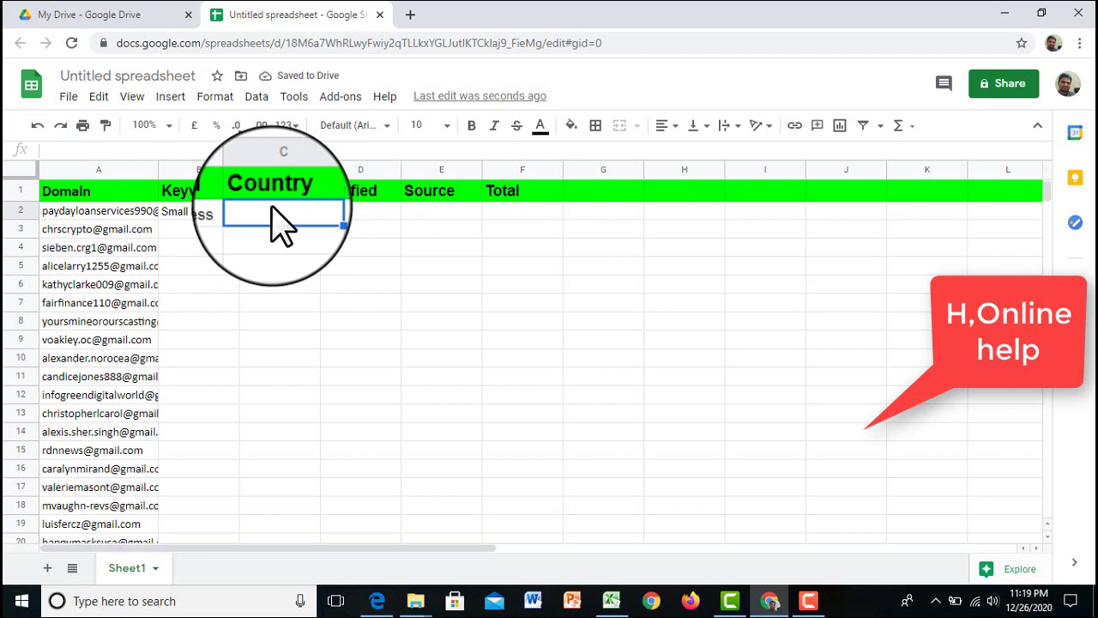
pyautogui.write('usw')
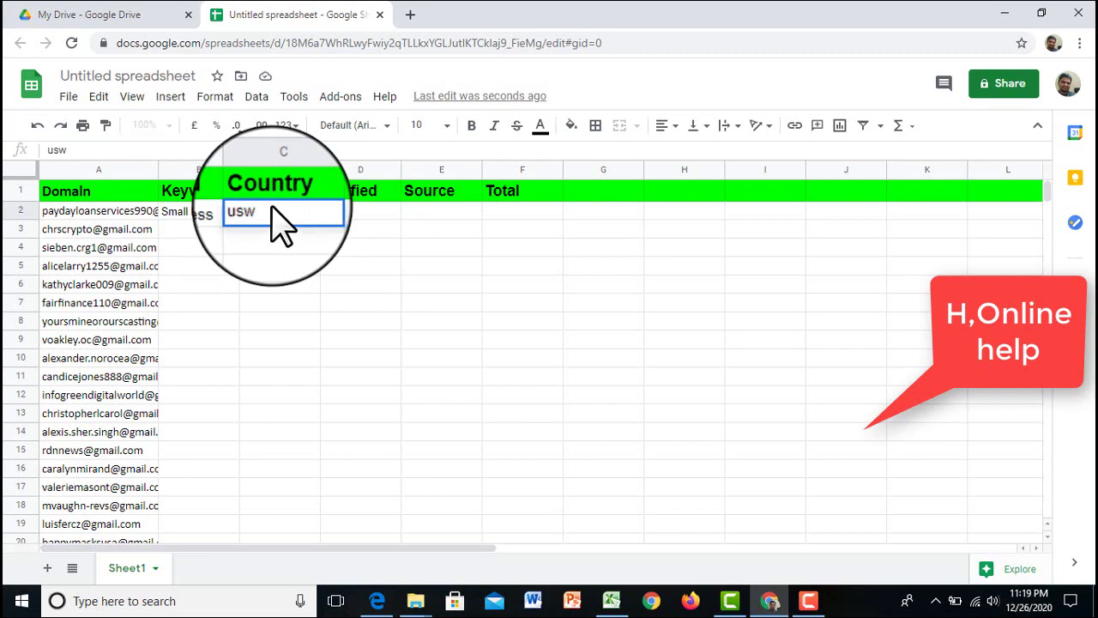
pyautogui.press('BackSpace')
pyautogui.write('a')
# Step: Enter OK under Verified in D2 and google under Source in E2
pyautogui.click(366, 227)
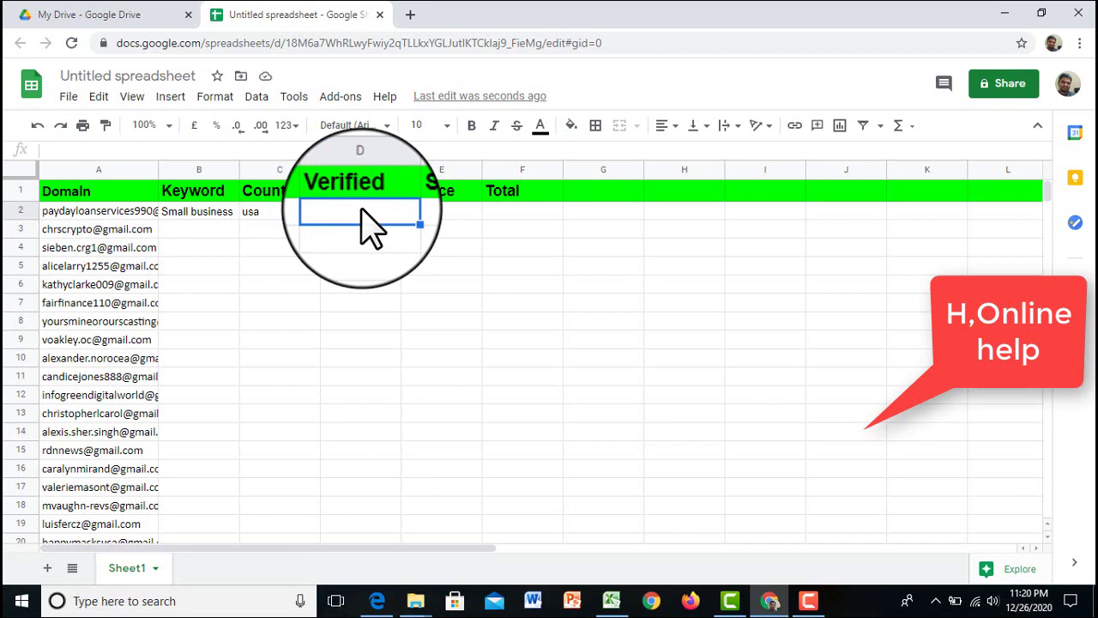
pyautogui.write('OK')
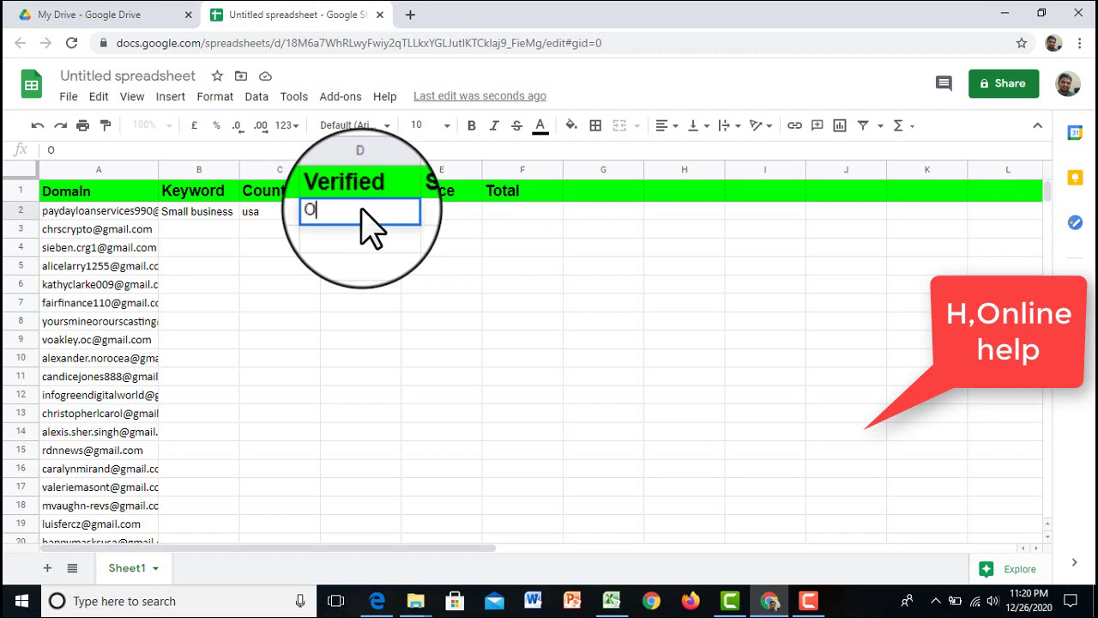
pyautogui.click(453, 211)
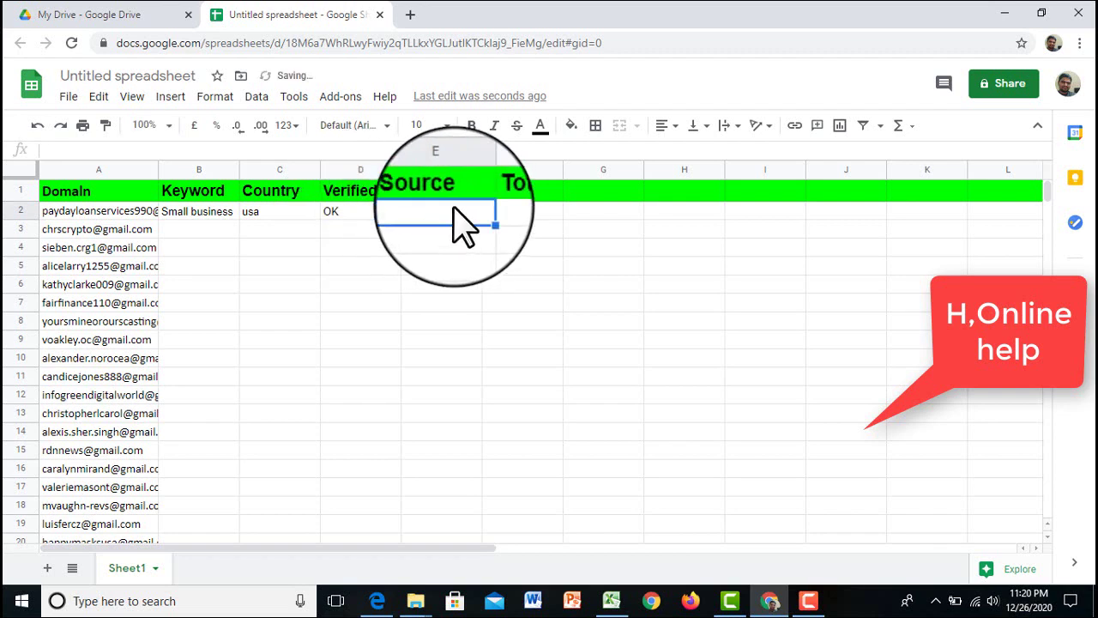
pyautogui.write('goo')
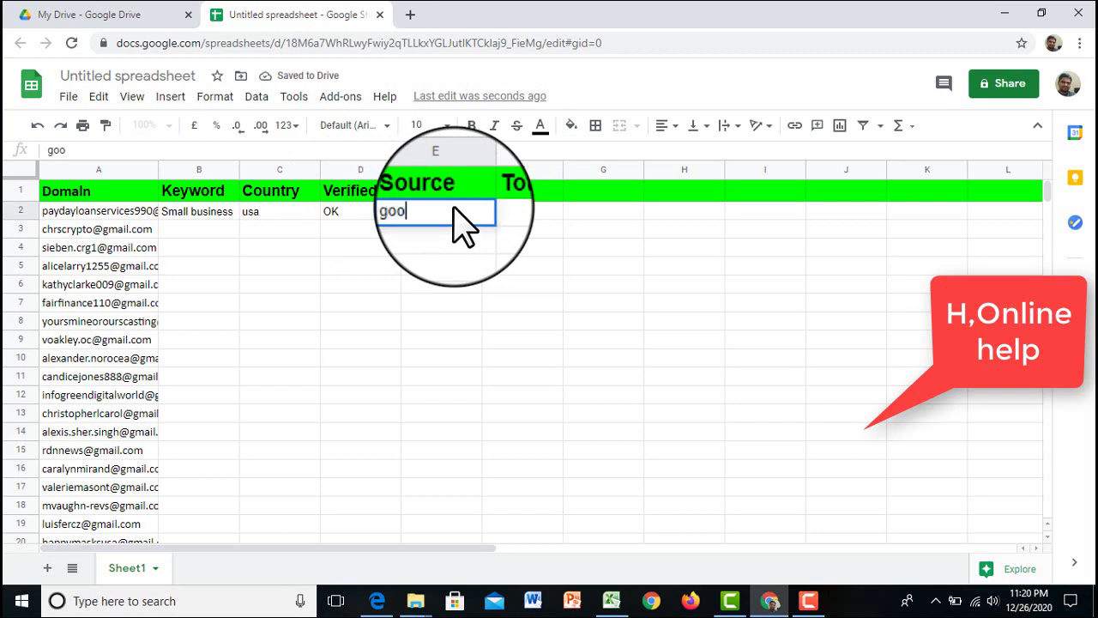
pyautogui.write('gle')
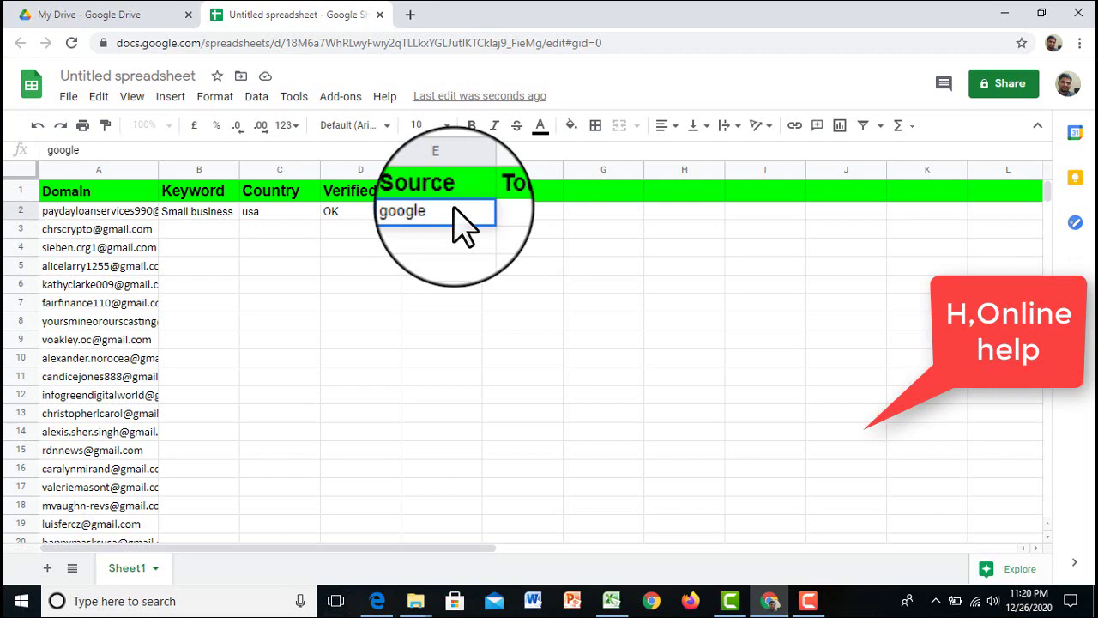
# Step: Enter 289 under Total in F2
pyautogui.click(513, 216)
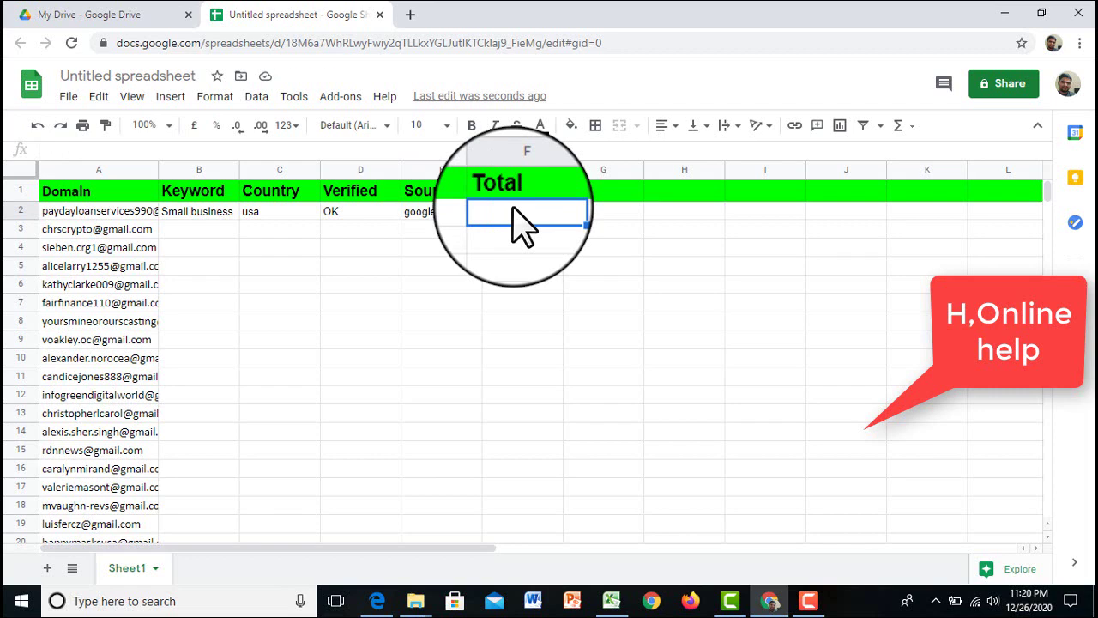
pyautogui.write('289')
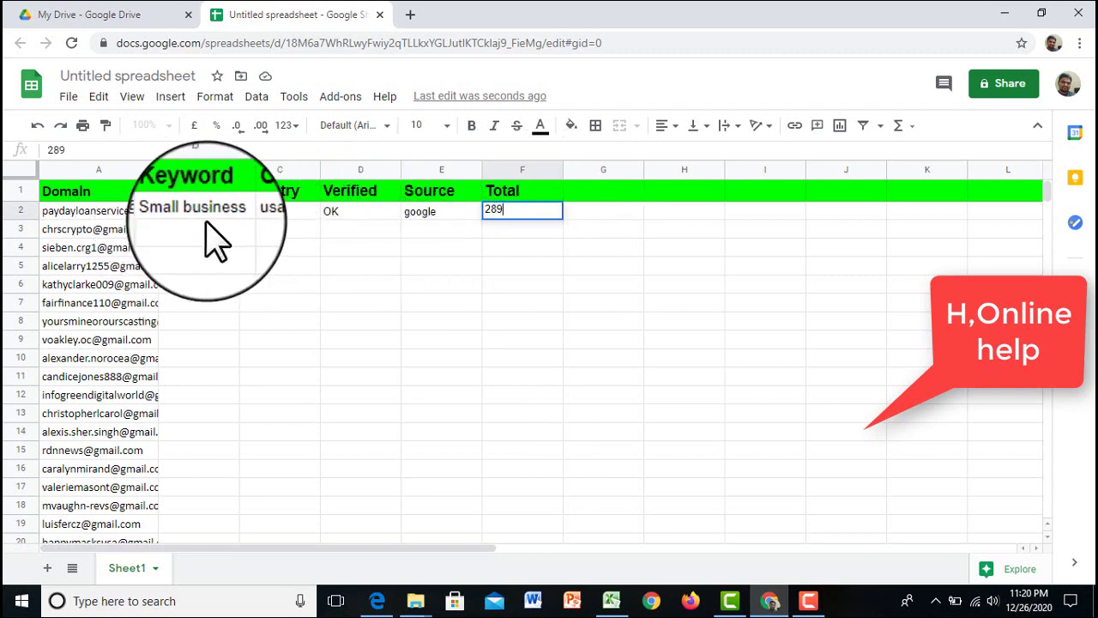
pyautogui.click(272, 229)
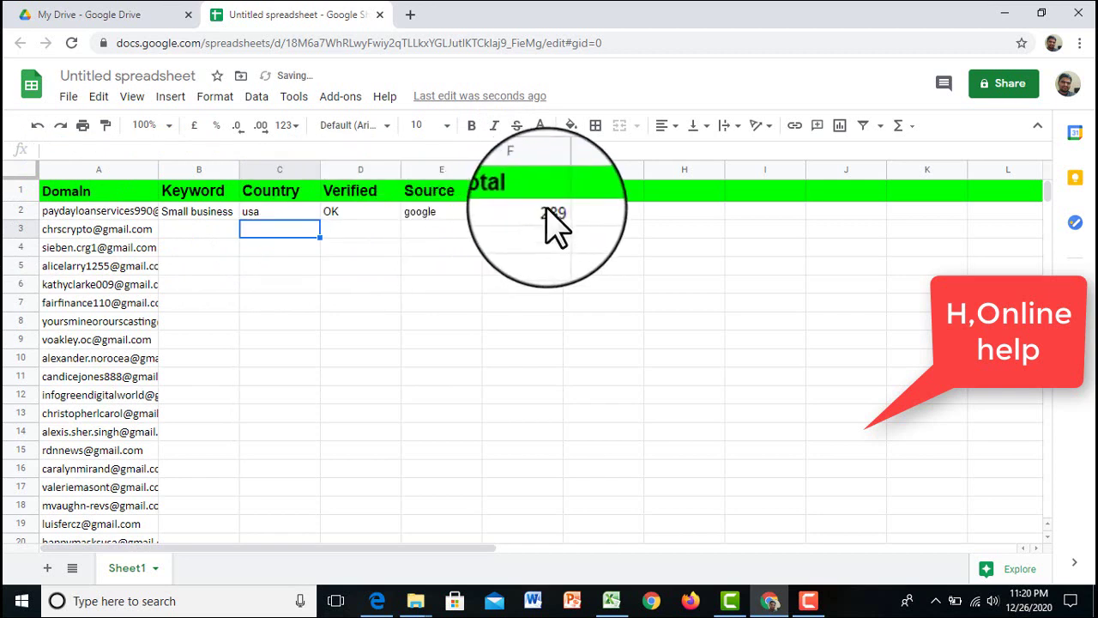
pyautogui.click(425, 231)
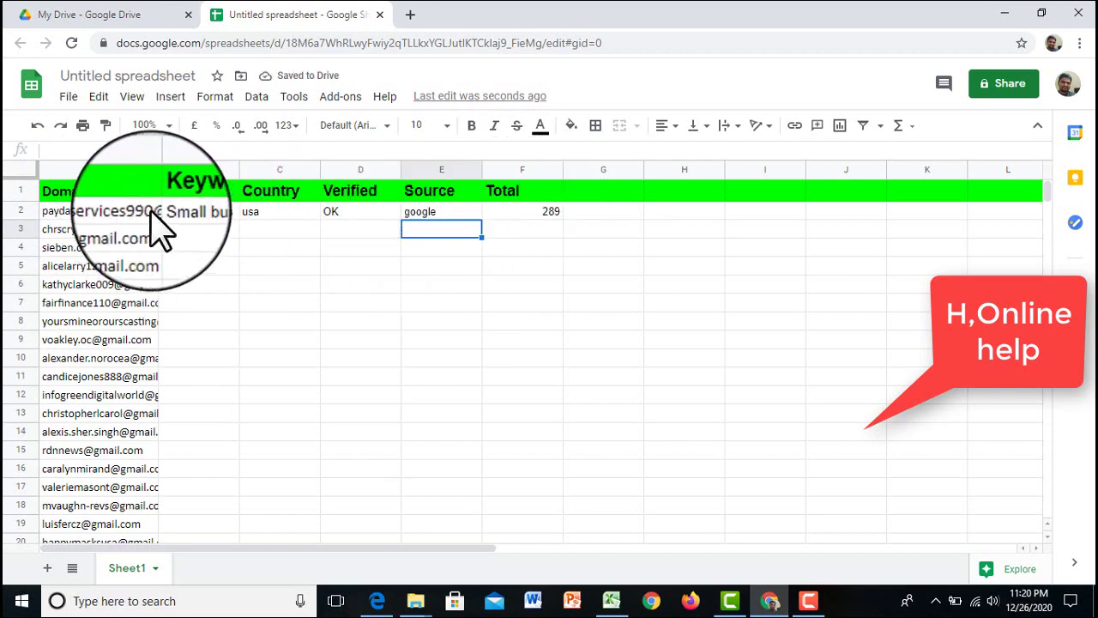
pyautogui.click(210, 230)
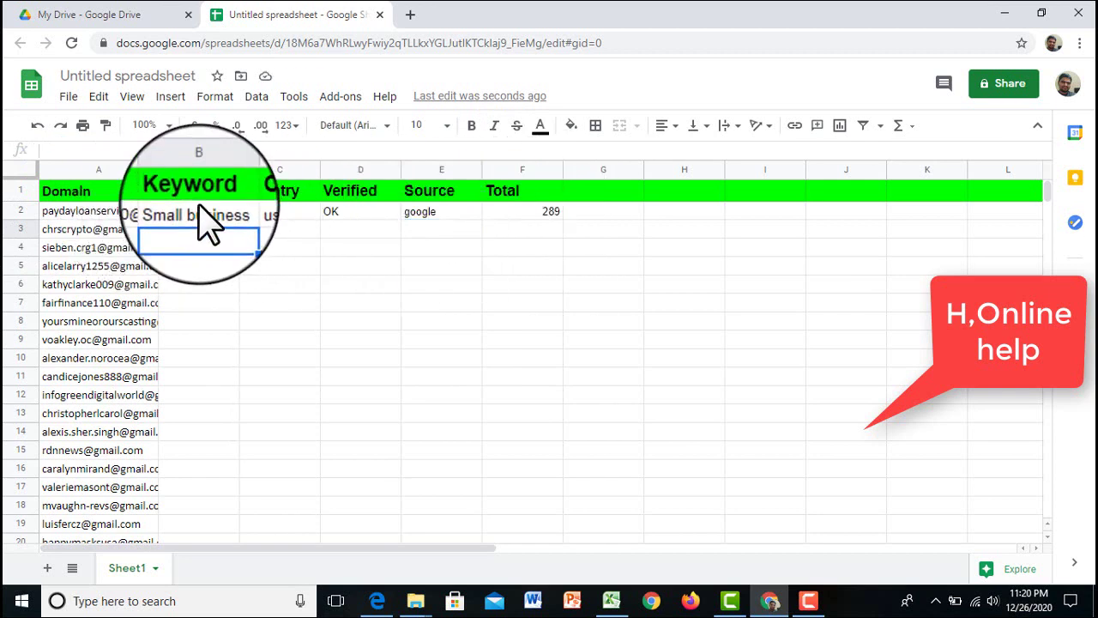
# Step: Fill the values of B2:E2 down alongside the whole e-mail list, to its last row
pyautogui.click(210, 212)
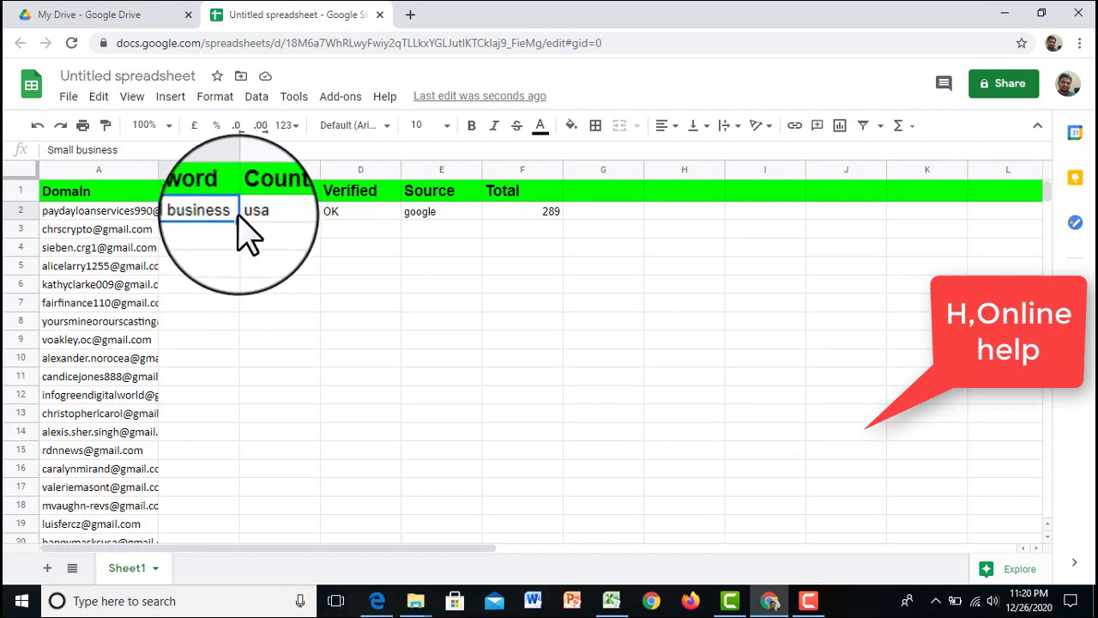
pyautogui.moveTo(238, 215); pyautogui.dragTo(477, 216)
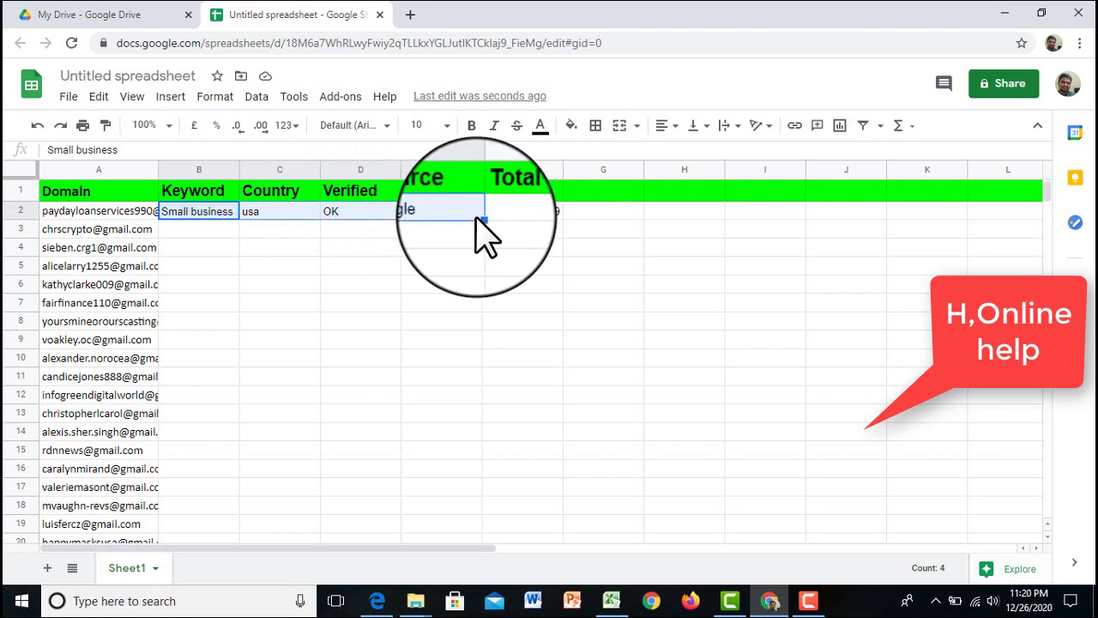
pyautogui.moveTo(481, 217); pyautogui.dragTo(481, 590)
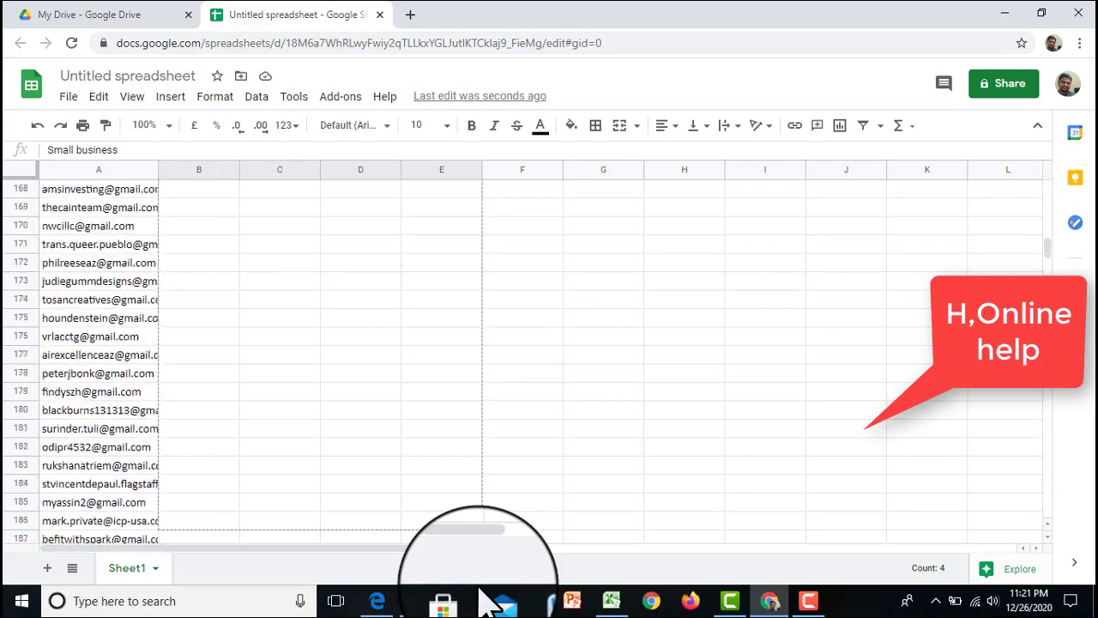
pyautogui.moveTo(485, 600); pyautogui.dragTo(483, 238)
# Step: Center the filled Keyword, Country, Verified and Source entries horizontally in their cells
pyautogui.scroll(5, 591, 265)
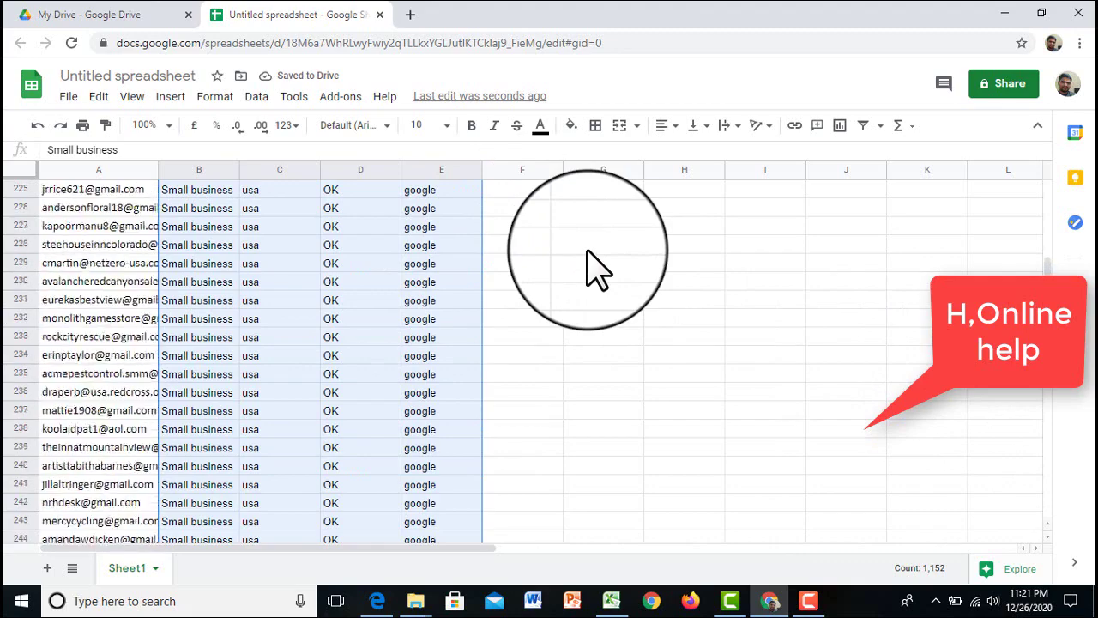
pyautogui.scroll(20, 592, 265)
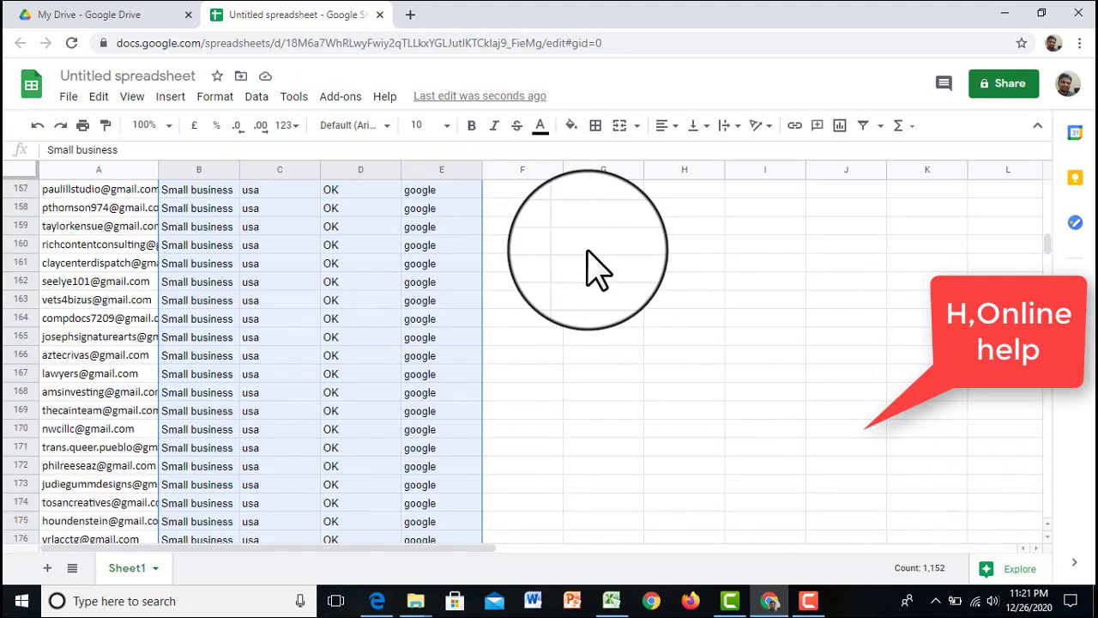
pyautogui.scroll(20, 591, 265)
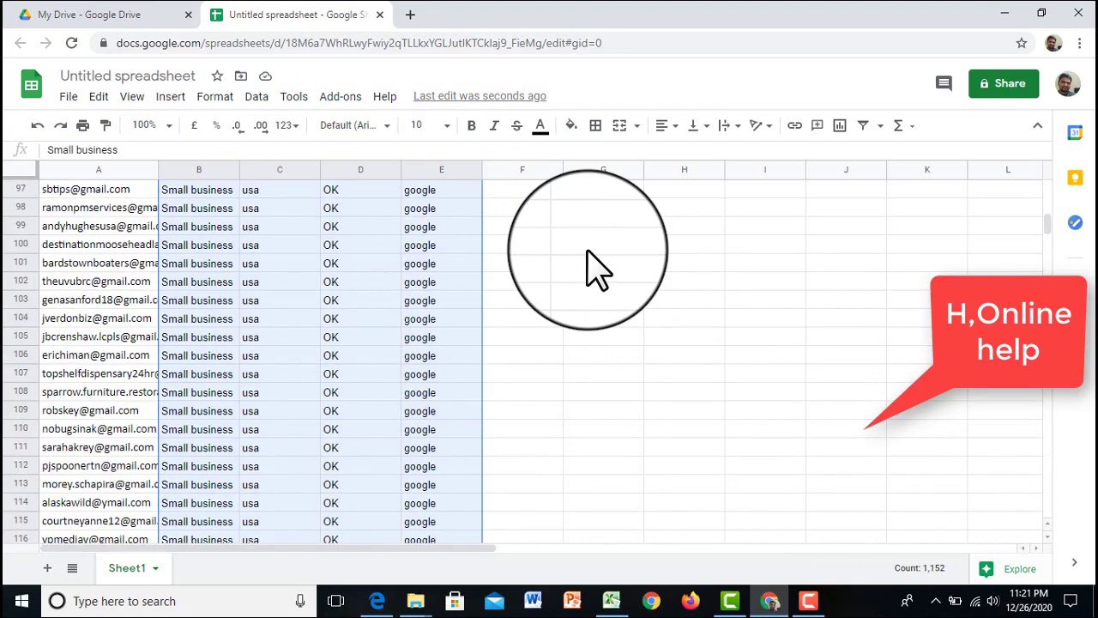
pyautogui.scroll(20, 587, 250)
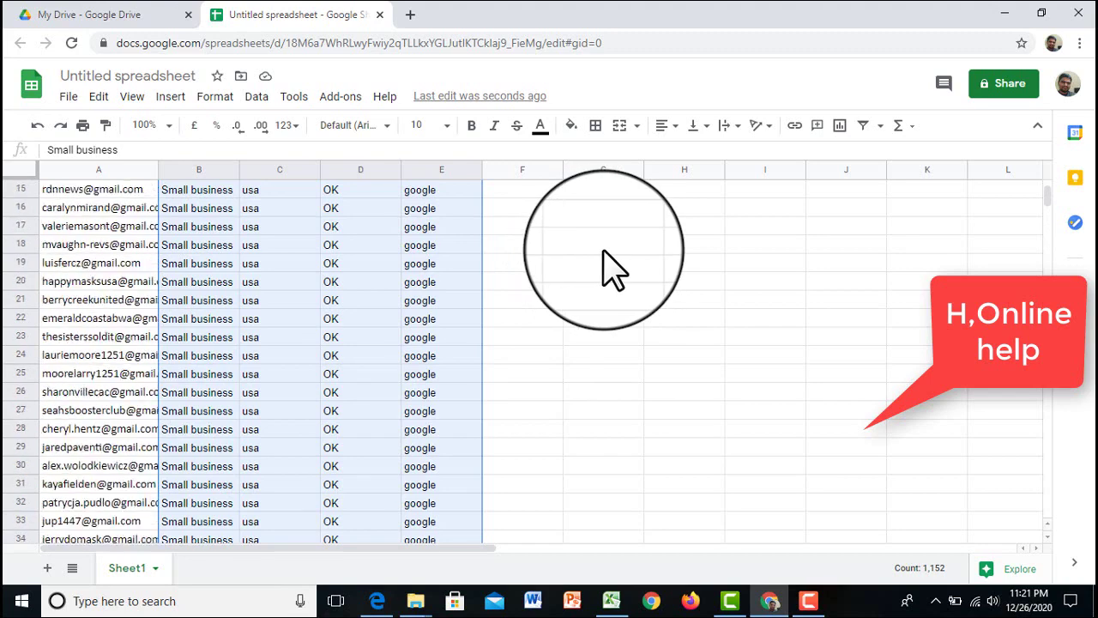
pyautogui.scroll(14, 605, 256)
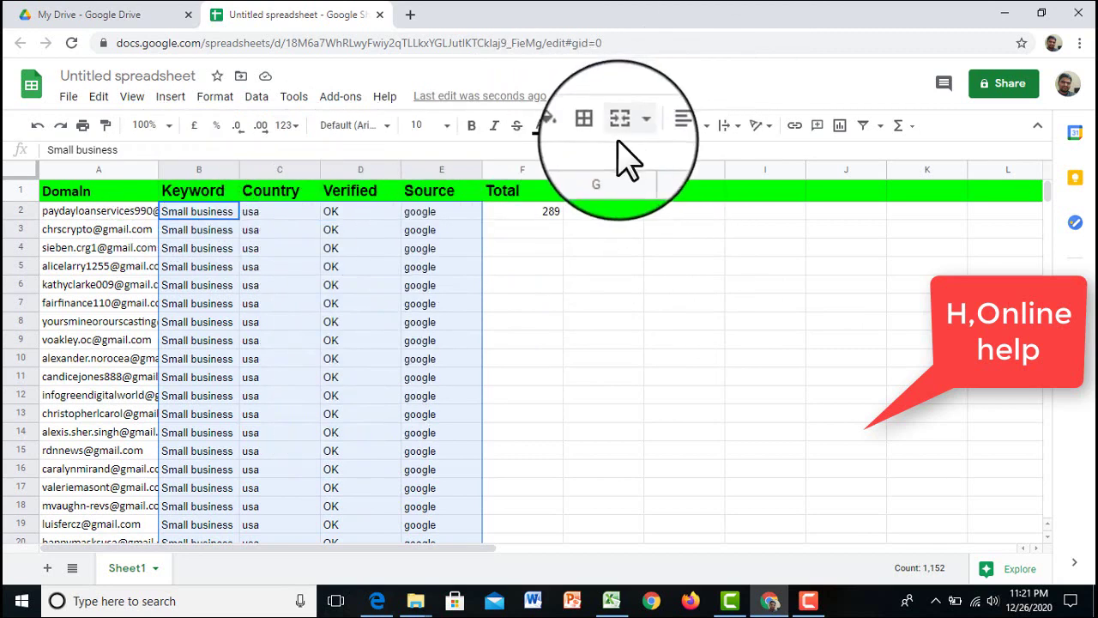
pyautogui.click(669, 125)
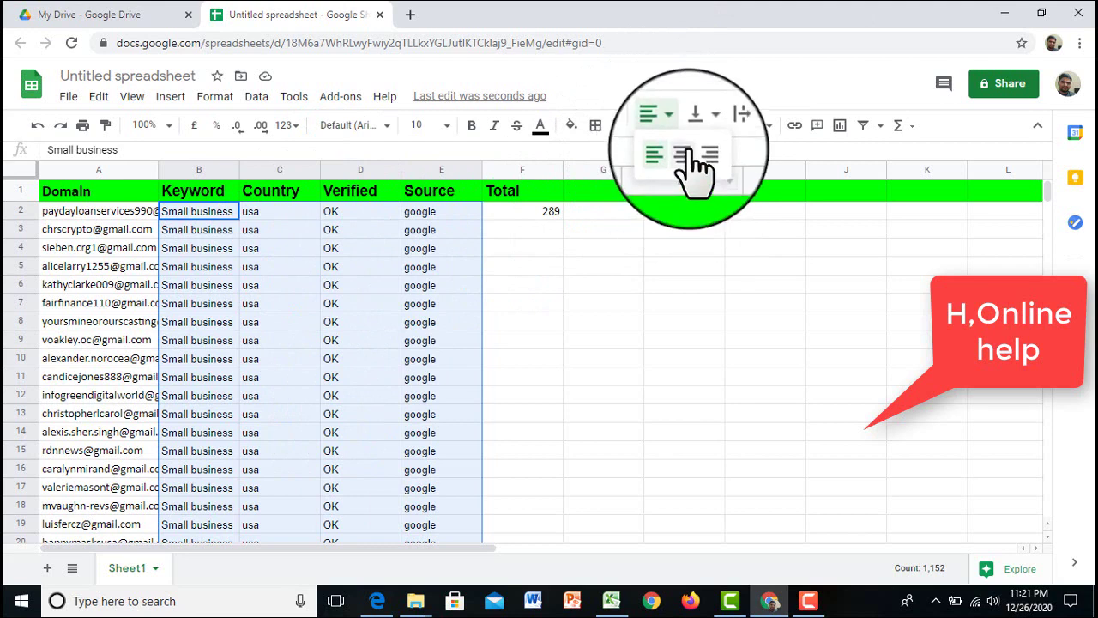
pyautogui.click(686, 154)
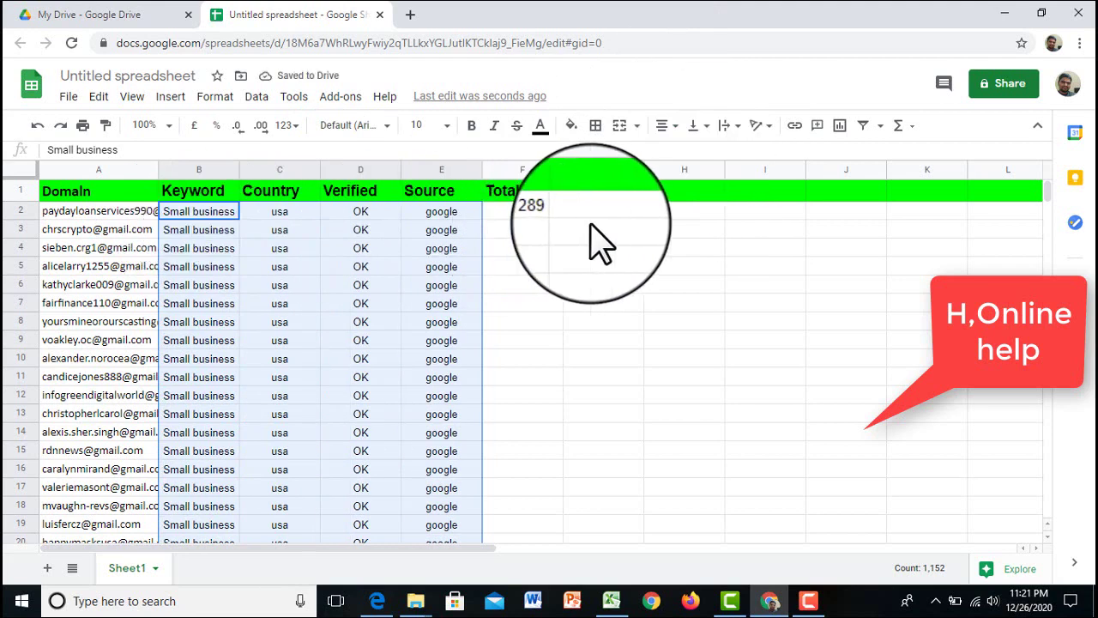
# Step: Center the whole Total column F horizontally, including its heading
pyautogui.click(506, 168)
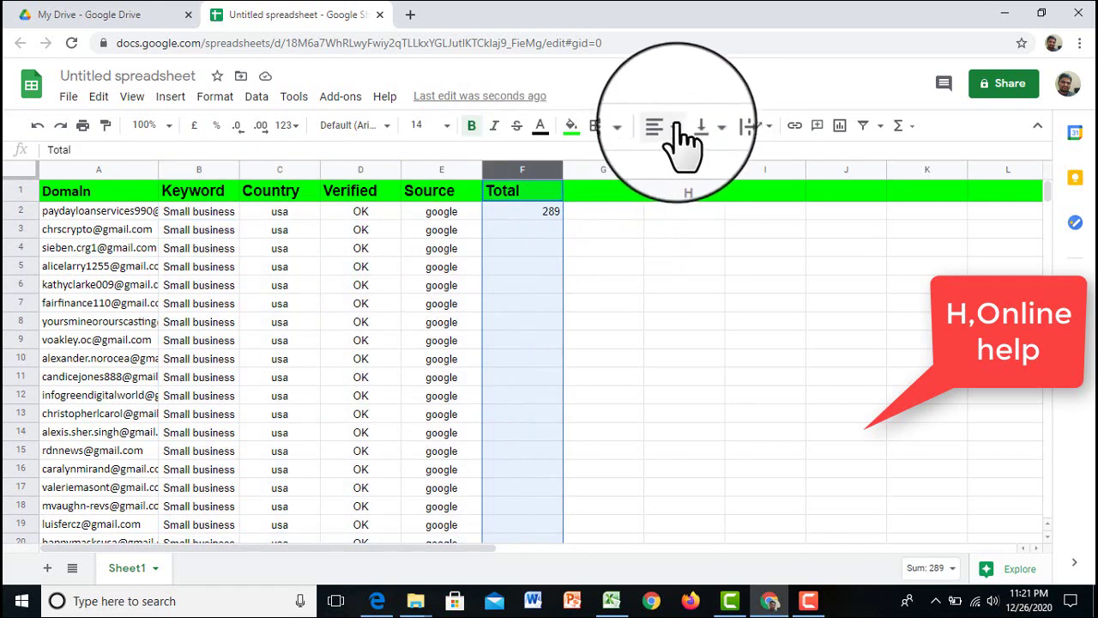
pyautogui.click(676, 126)
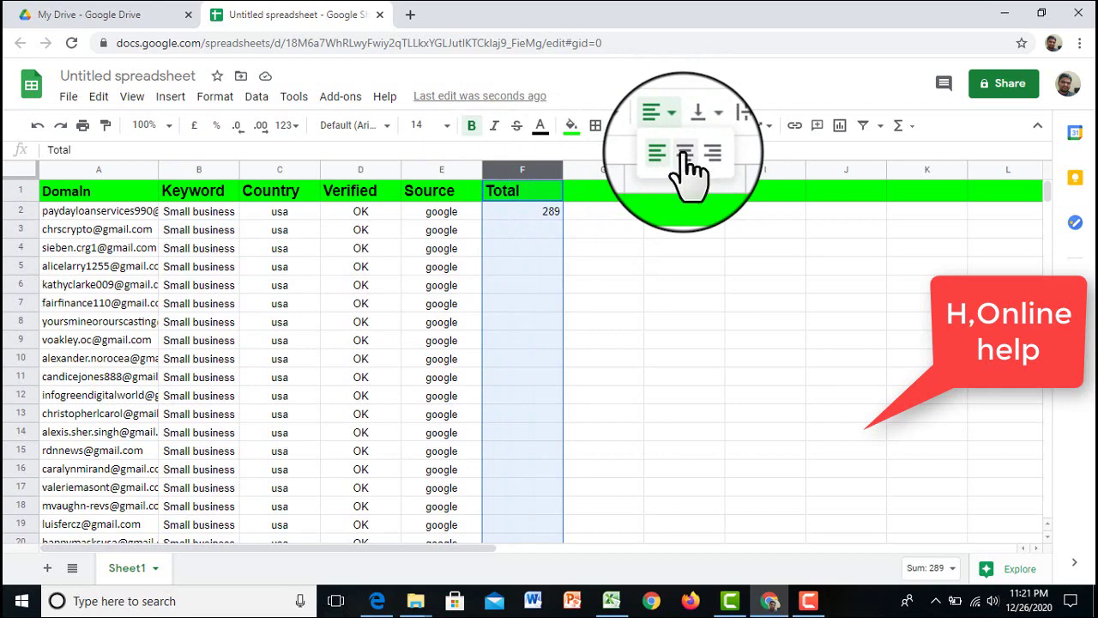
pyautogui.click(684, 154)
pyautogui.click(611, 215)
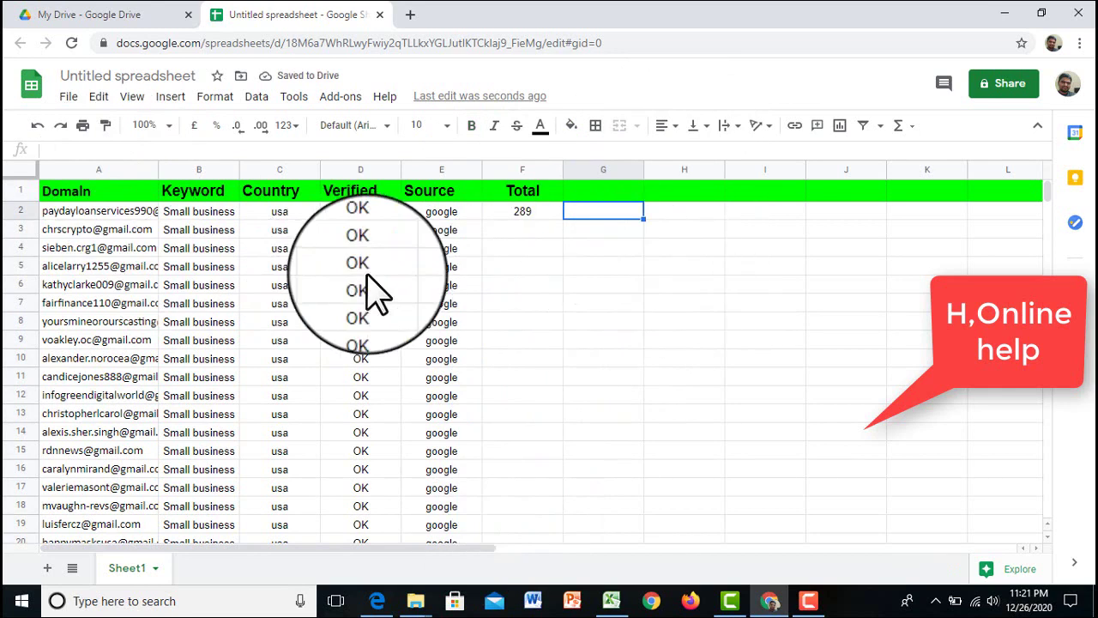
pyautogui.click(771, 231)
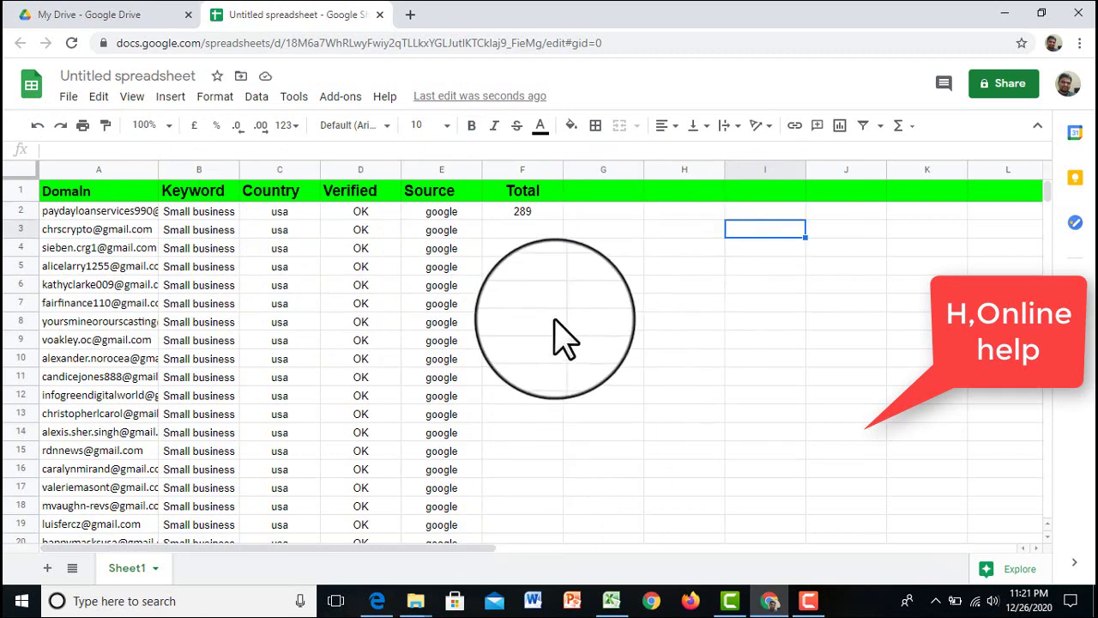
# Step: Rename the spreadsheet as usa
pyautogui.click(194, 75)
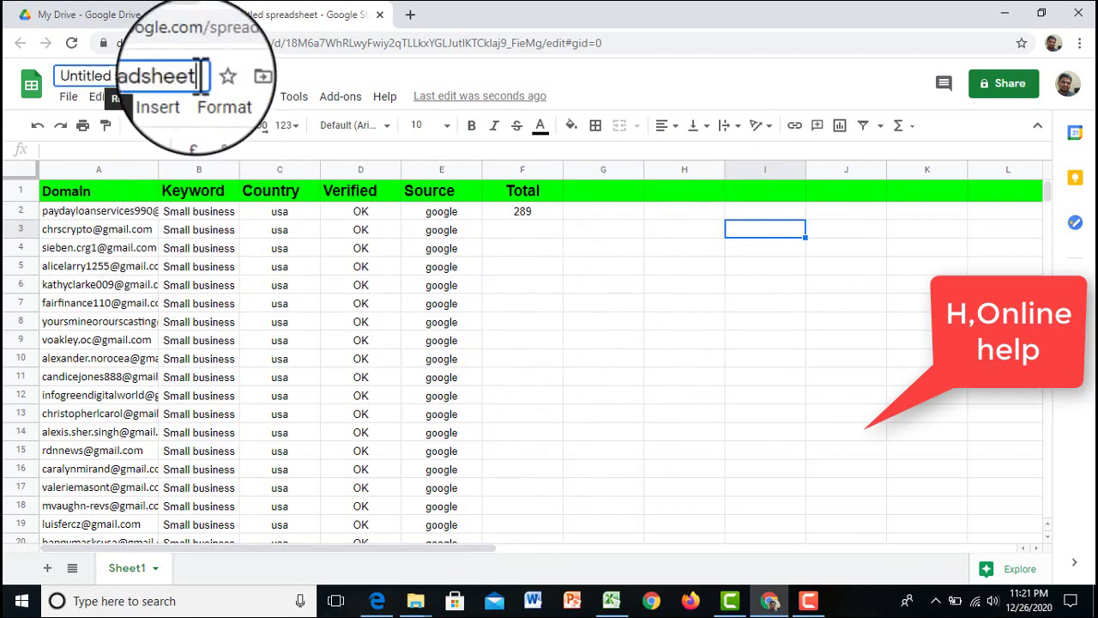
pyautogui.click(198, 76)
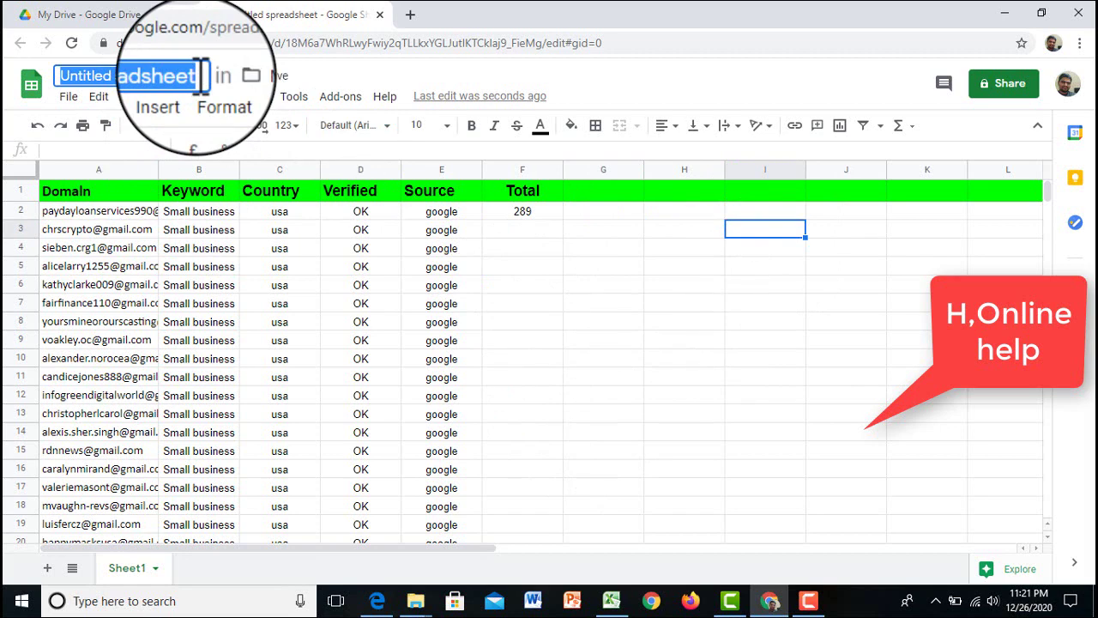
pyautogui.write('usa')
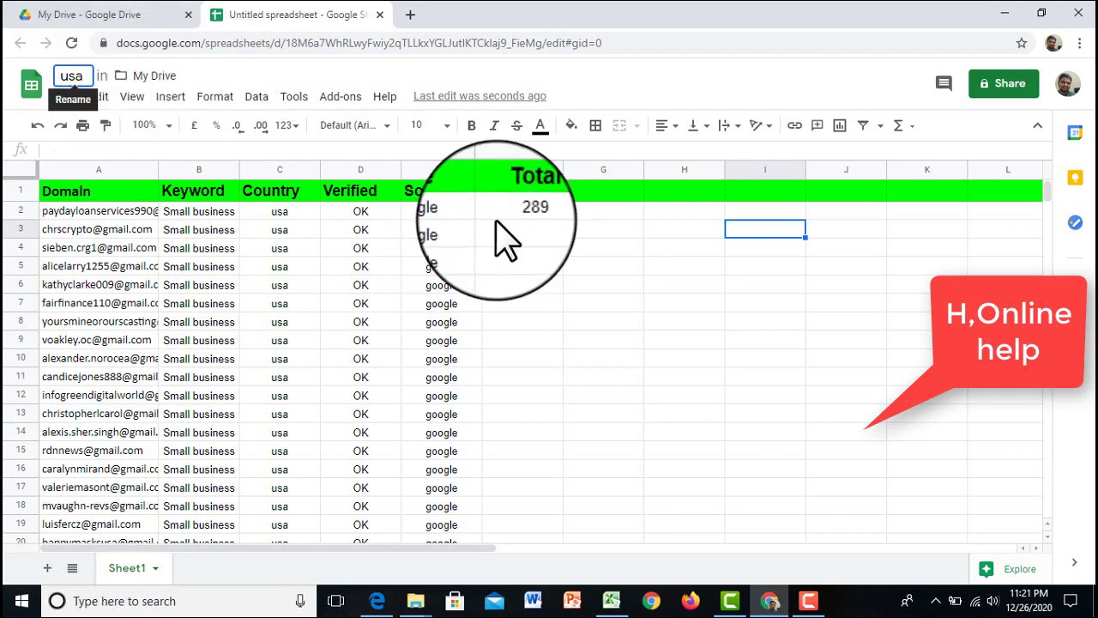
pyautogui.click(588, 230)
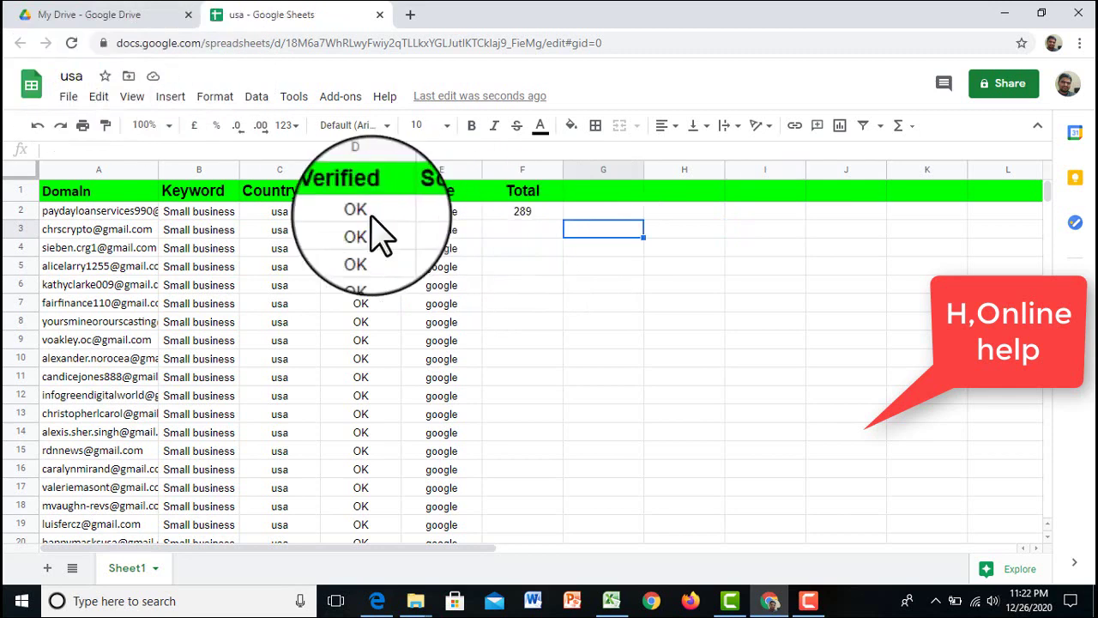
pyautogui.click(686, 248)
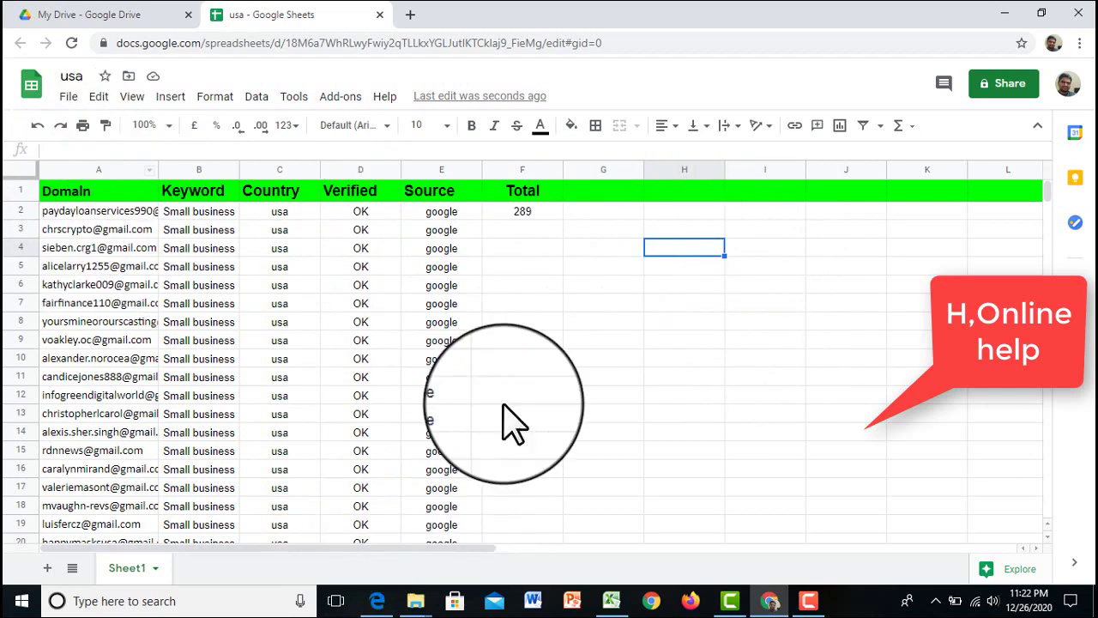
pyautogui.click(939, 212)
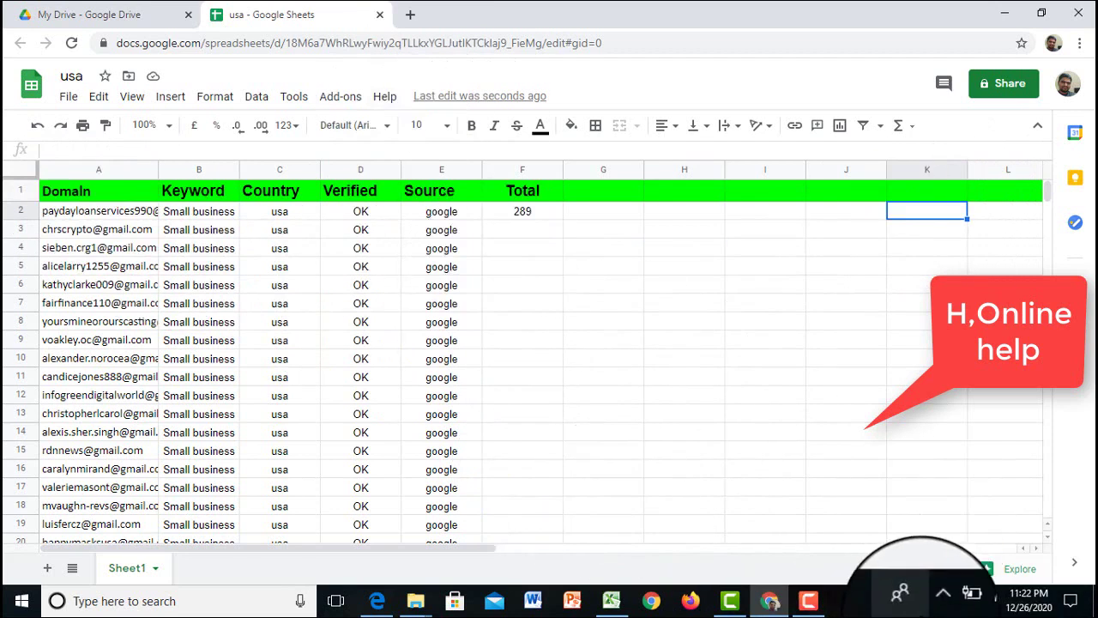
# Step: Start a Lightshot capture and select an area of about 1084x641 pixels covering the spreadsheet's title, headings and columns A to I
pyautogui.click(943, 592)
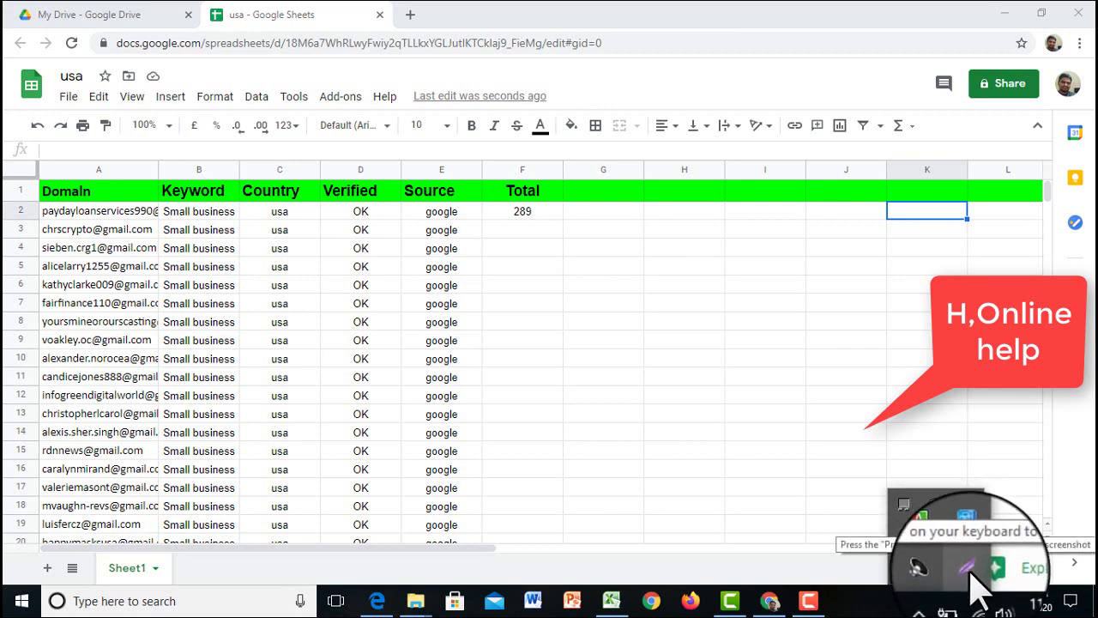
pyautogui.click(969, 570)
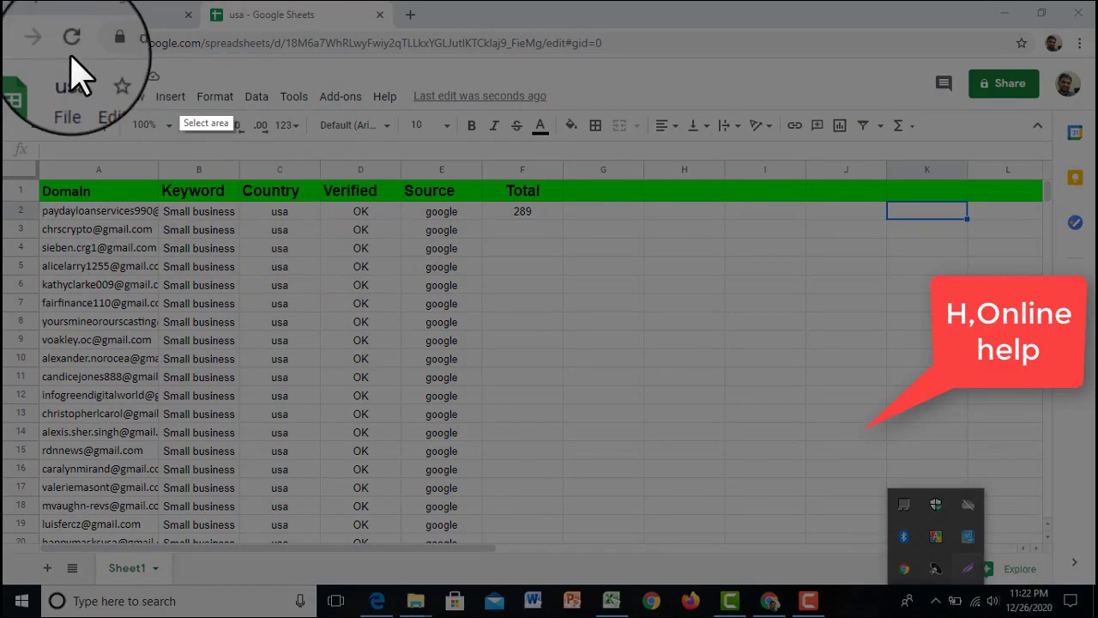
pyautogui.moveTo(5, 47); pyautogui.dragTo(871, 558)
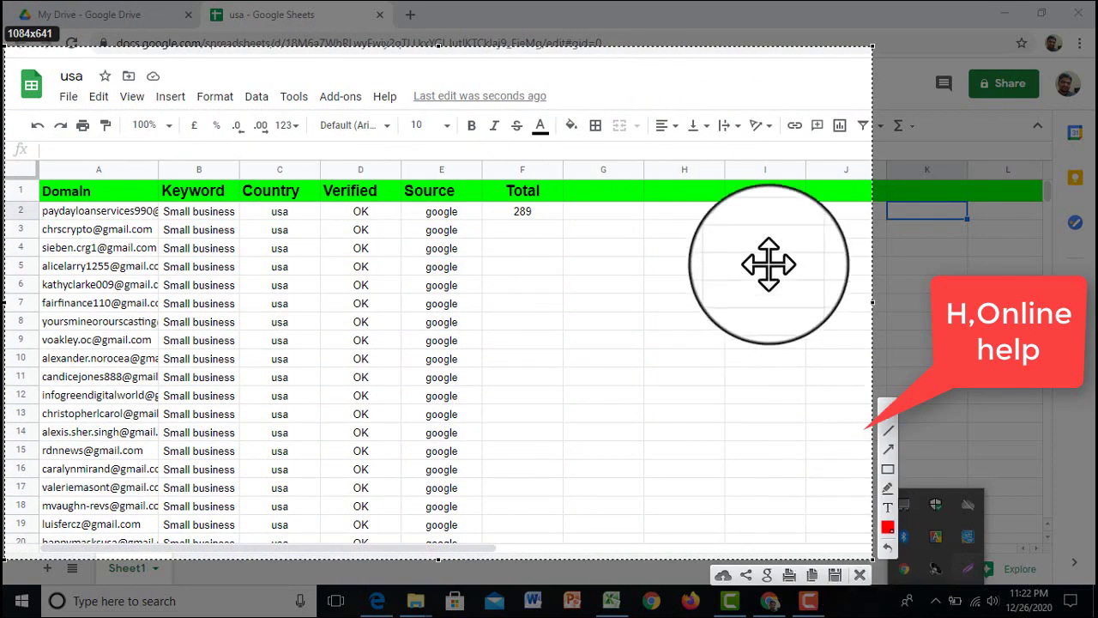
# Step: Save the screenshot to the Desktop as a PNG named small business=usa
pyautogui.click(837, 577)
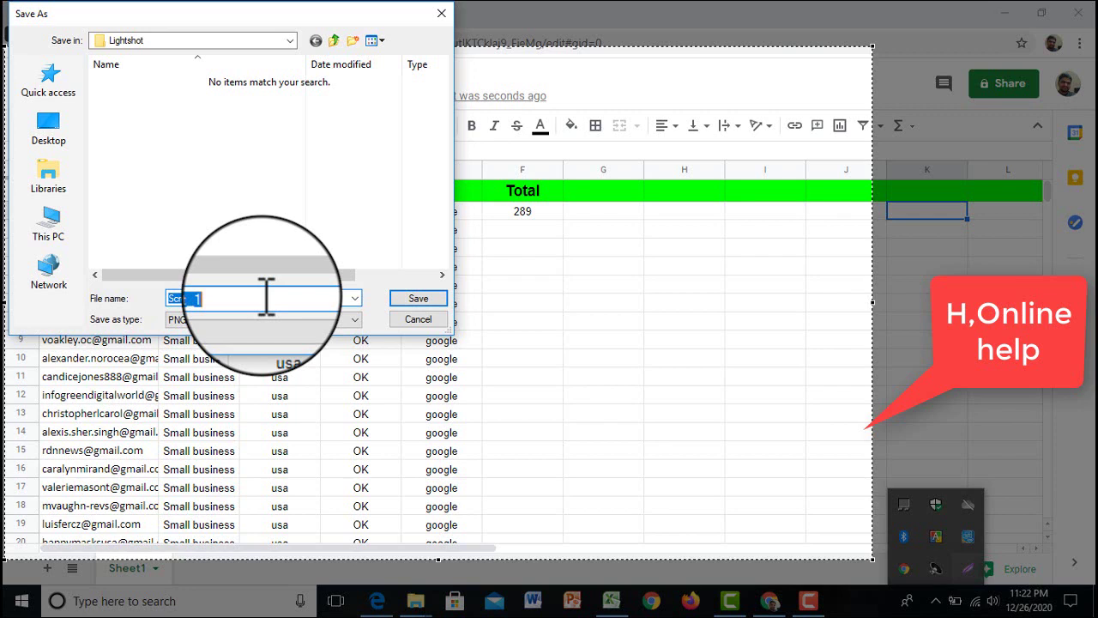
pyautogui.write('small business=usa')
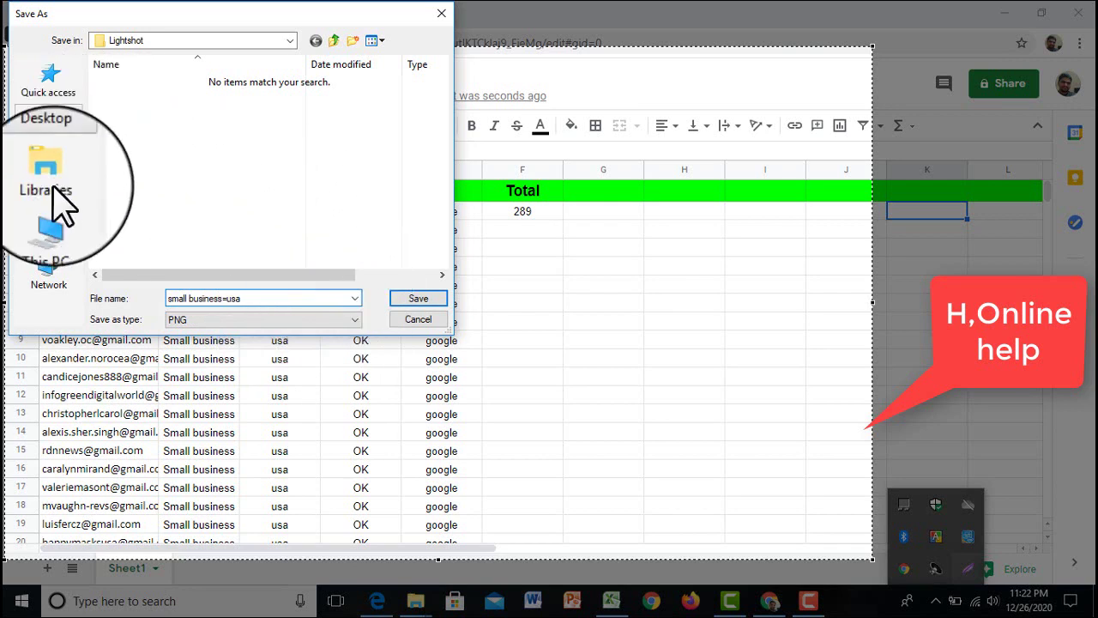
pyautogui.click(50, 133)
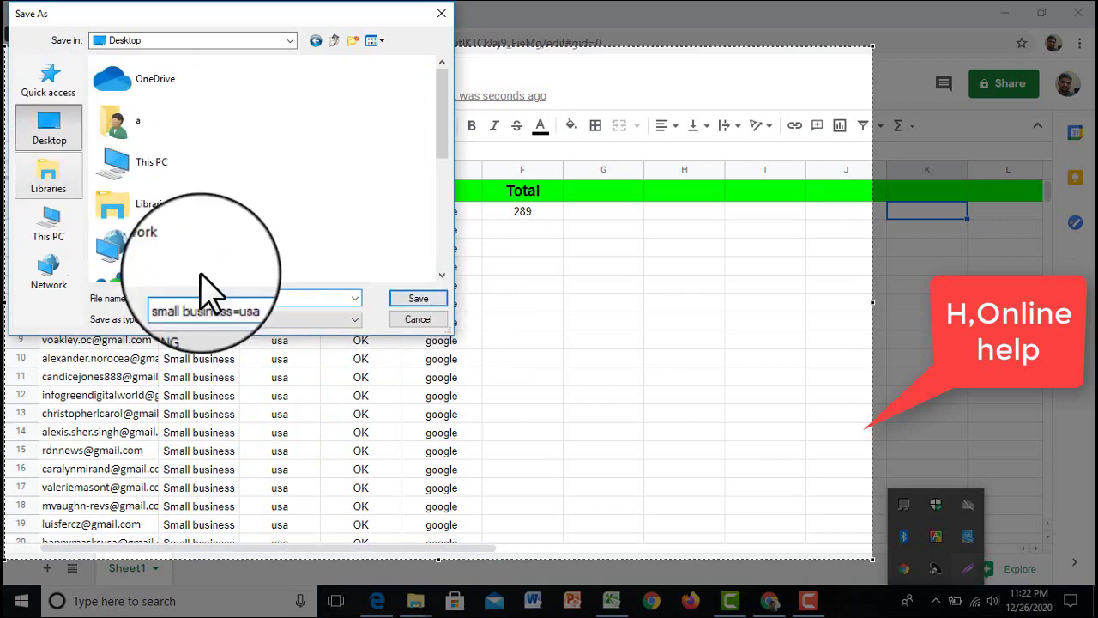
pyautogui.click(418, 300)
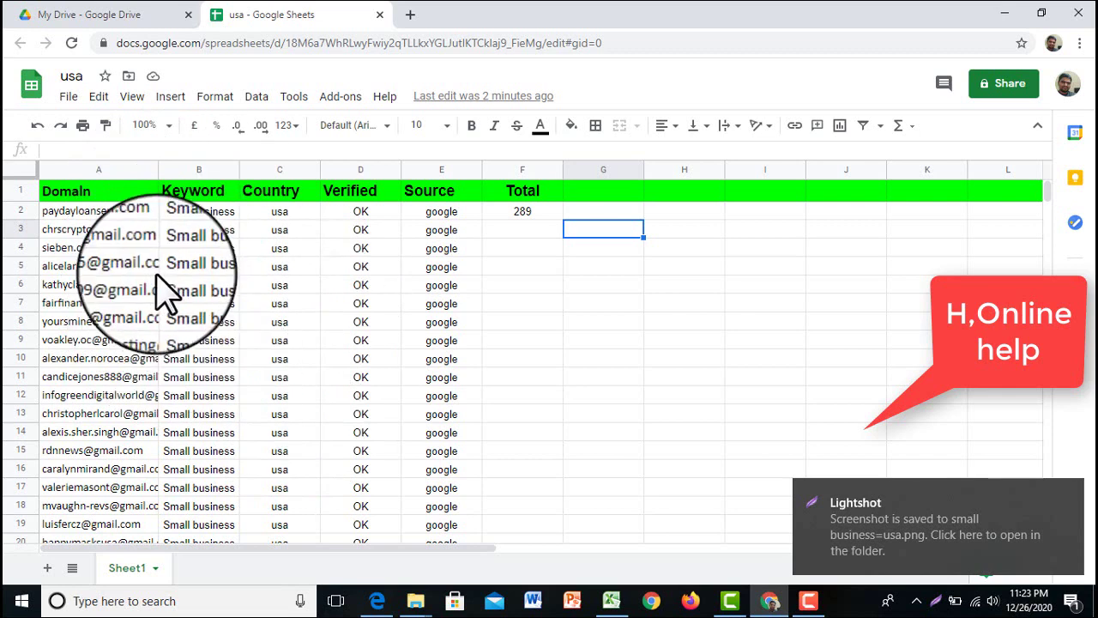
# Step: Download the current sheet as a comma-separated values (.csv) file and open the downloaded file
pyautogui.click(68, 103)
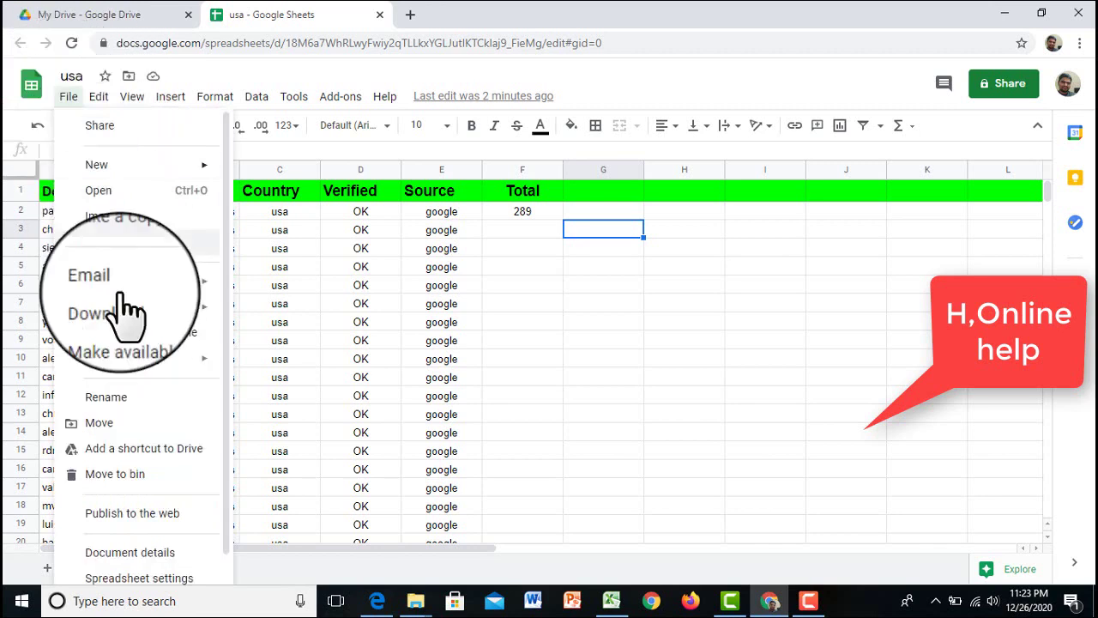
pyautogui.moveTo(138, 311)
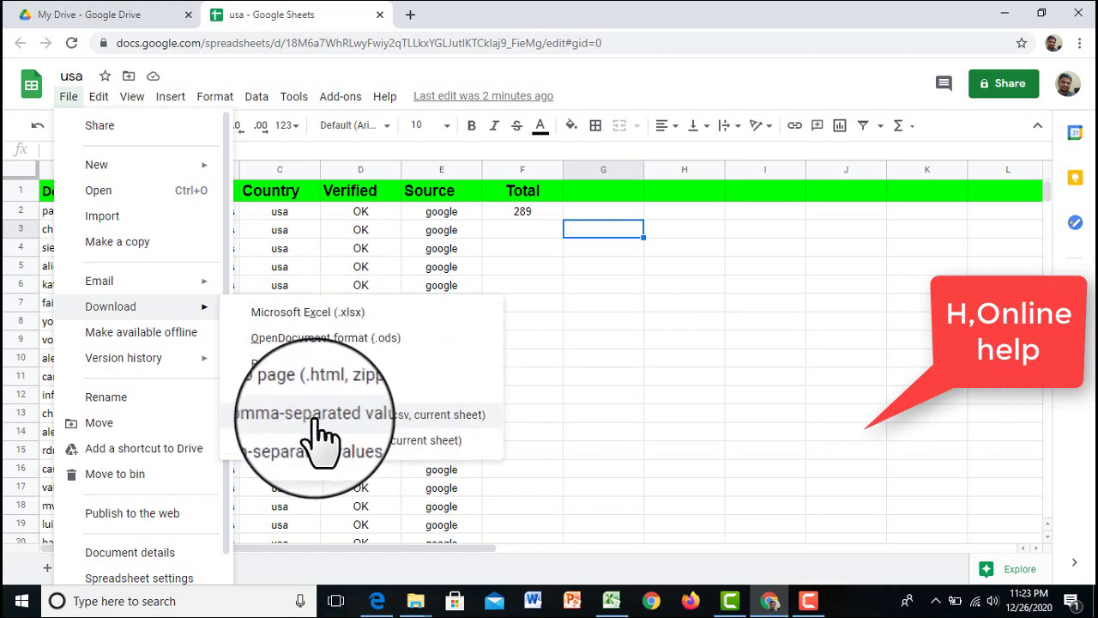
pyautogui.click(383, 415)
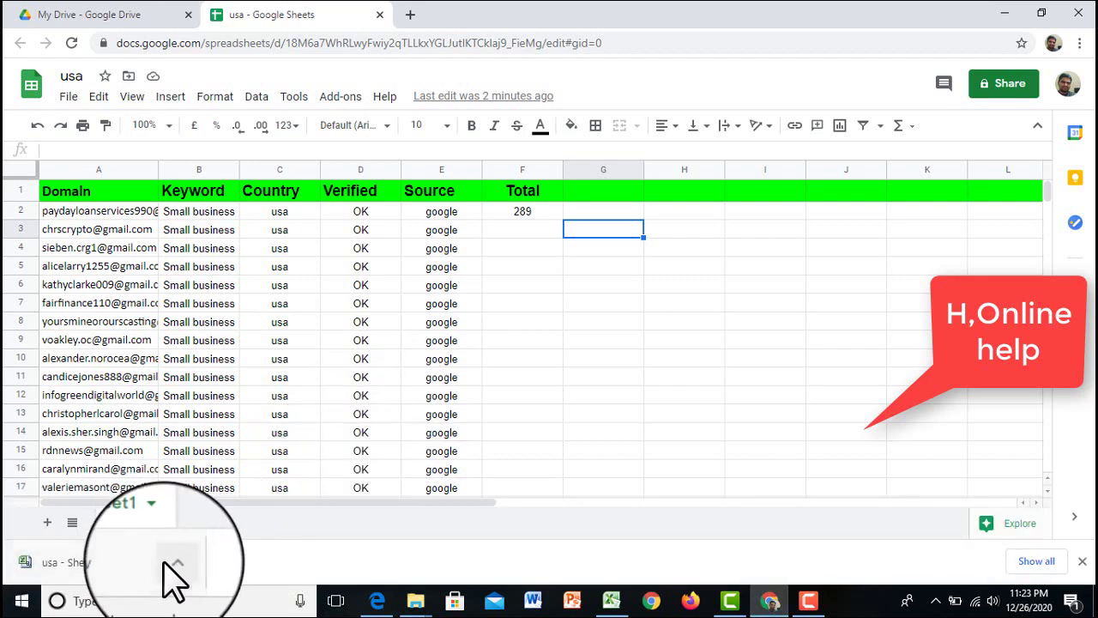
pyautogui.click(174, 566)
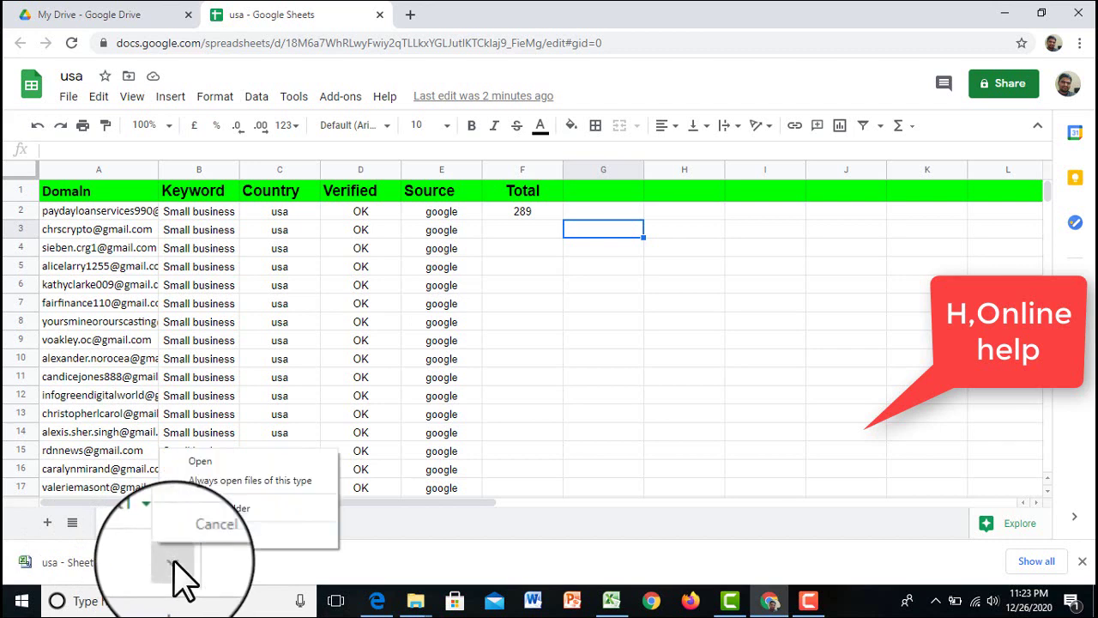
pyautogui.click(246, 460)
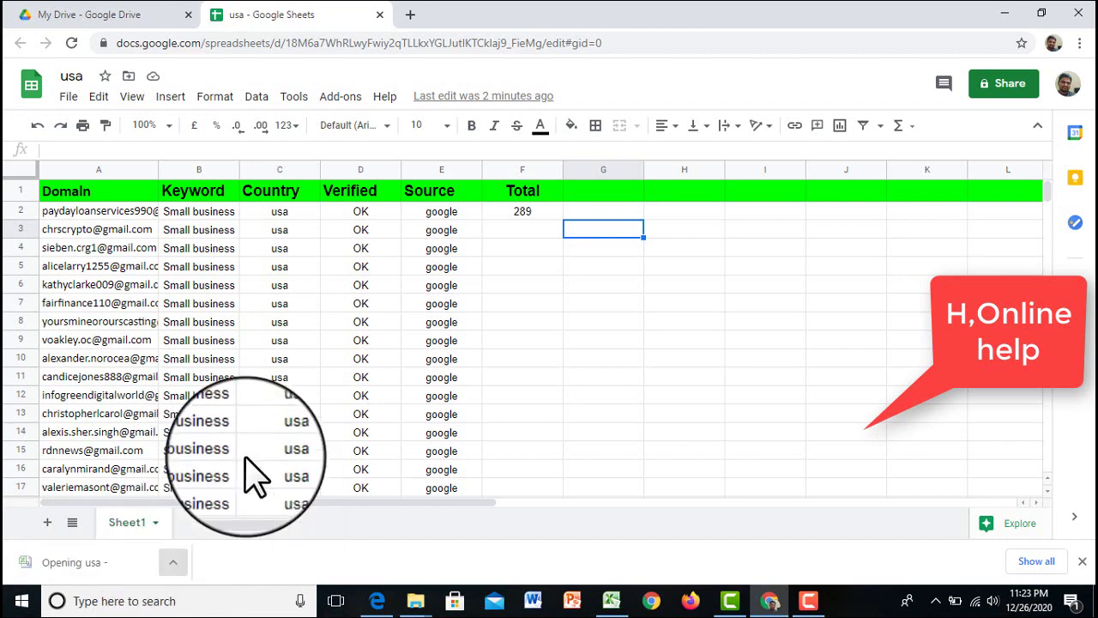